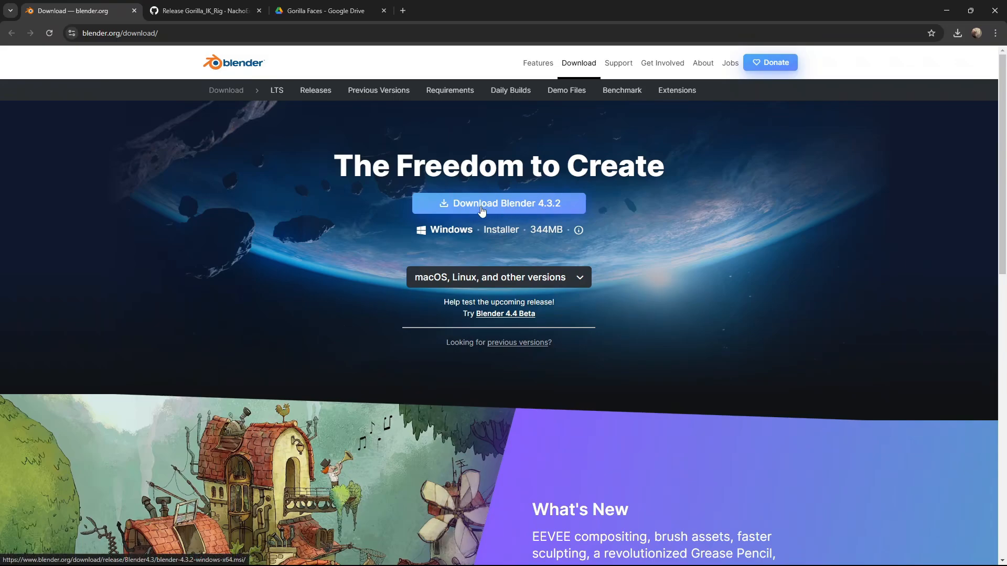
Download Gorilla_IK_Rig.blend from the Gorilla_IK_Rig v1.5 GitHub release and open the downloaded file in Blender.
key(ctrl+Tab)
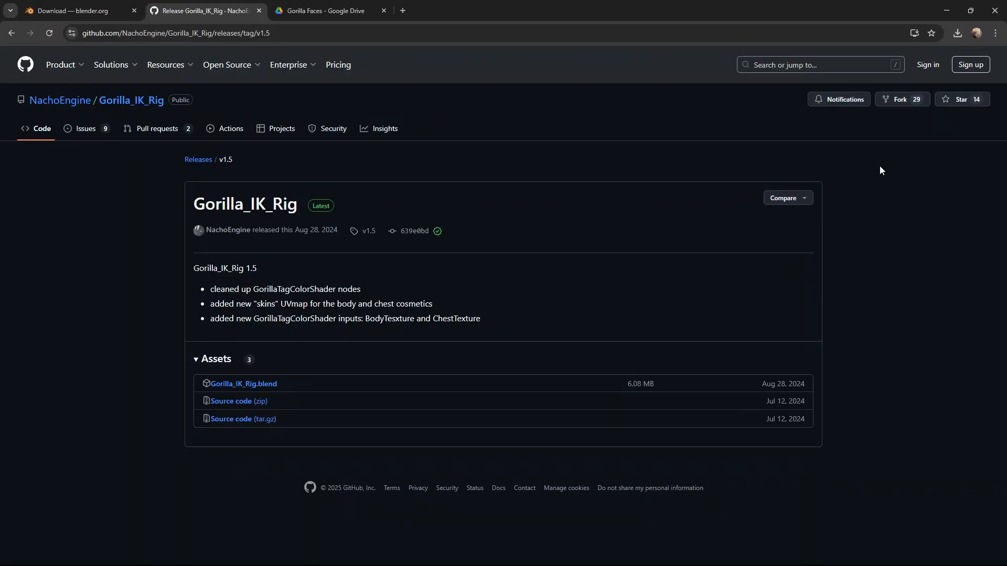
click(260, 392)
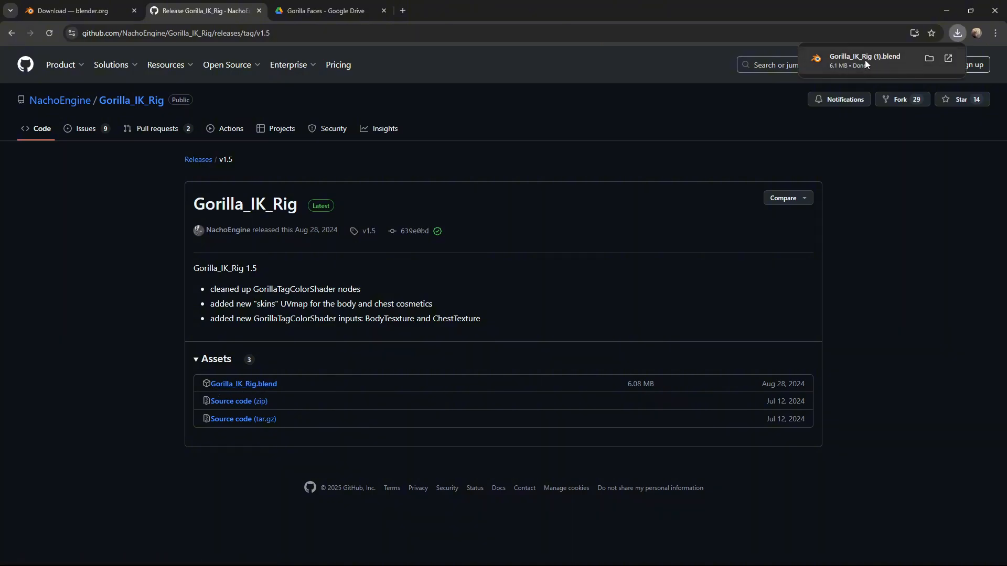
click(864, 60)
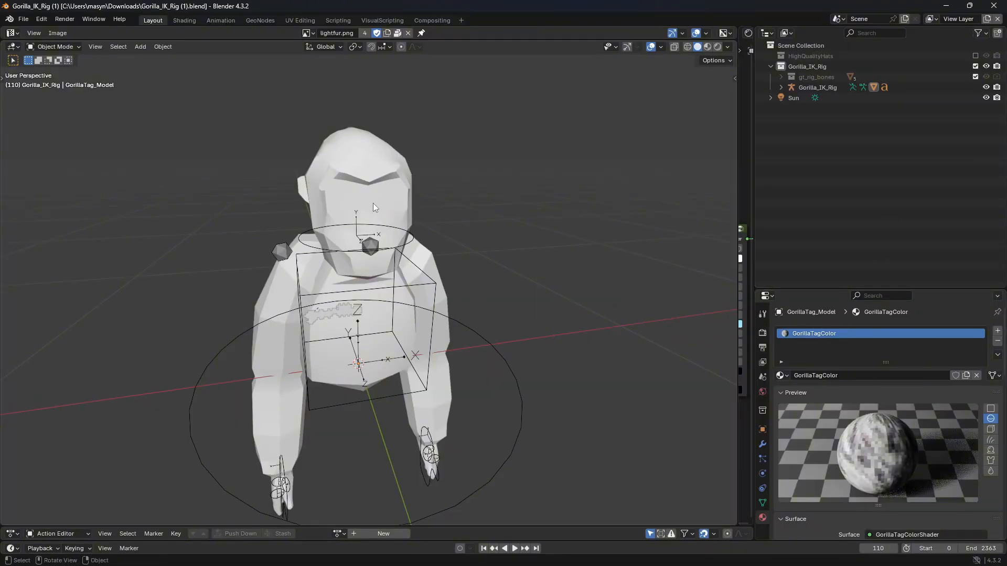
Switch the 3D viewport to Material Preview shading to display the gorilla's textures.
click(707, 47)
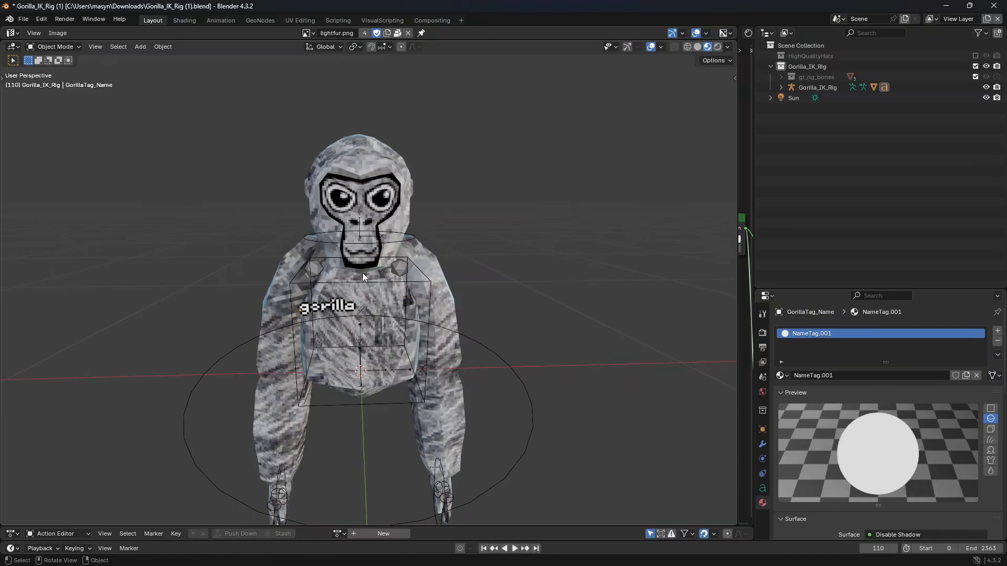
key(shift+grave)
key(w)
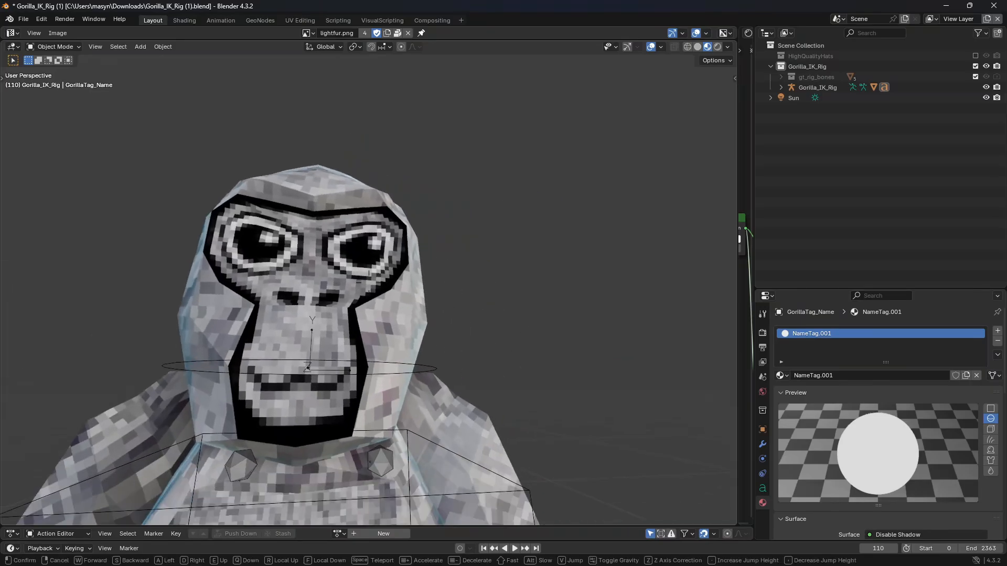
click(450, 162)
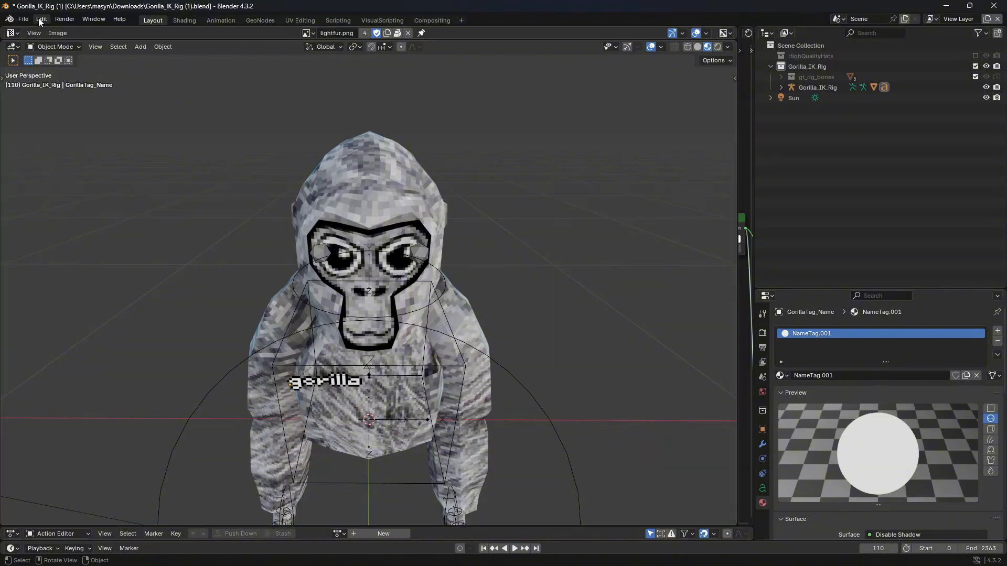
Look up the walk navigation shortcut by searching the keymap preferences for "walk", and close Preferences.
click(38, 17)
click(67, 155)
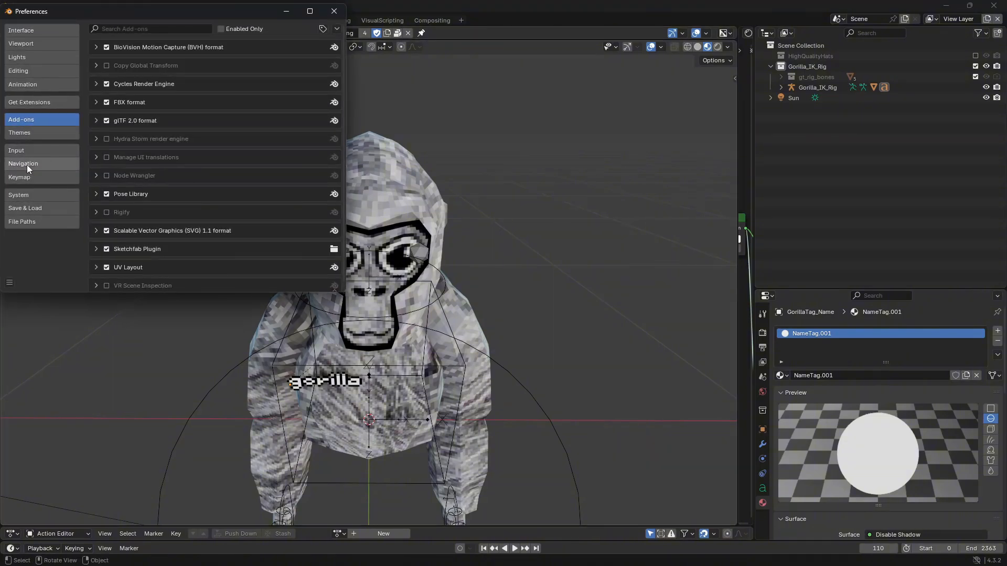
click(38, 178)
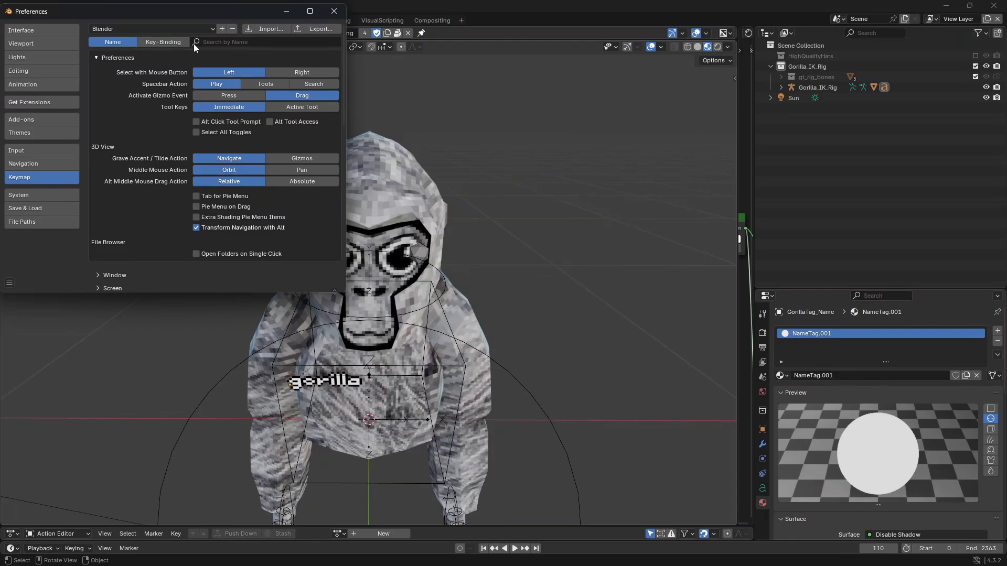
click(219, 42)
text(walk)
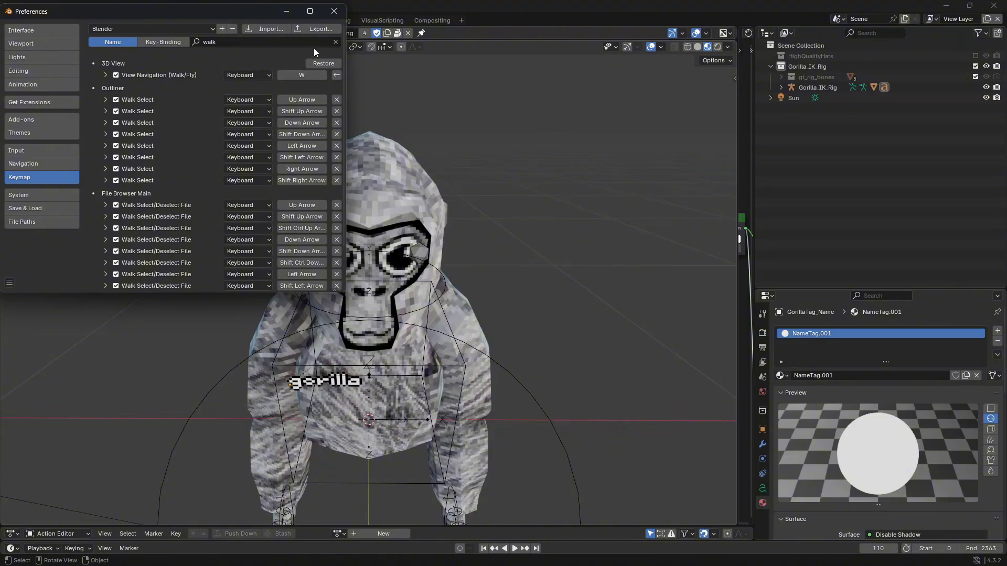
click(334, 11)
Replace the name tag text on the gorilla's chest with CORAL.
key(shift+grave)
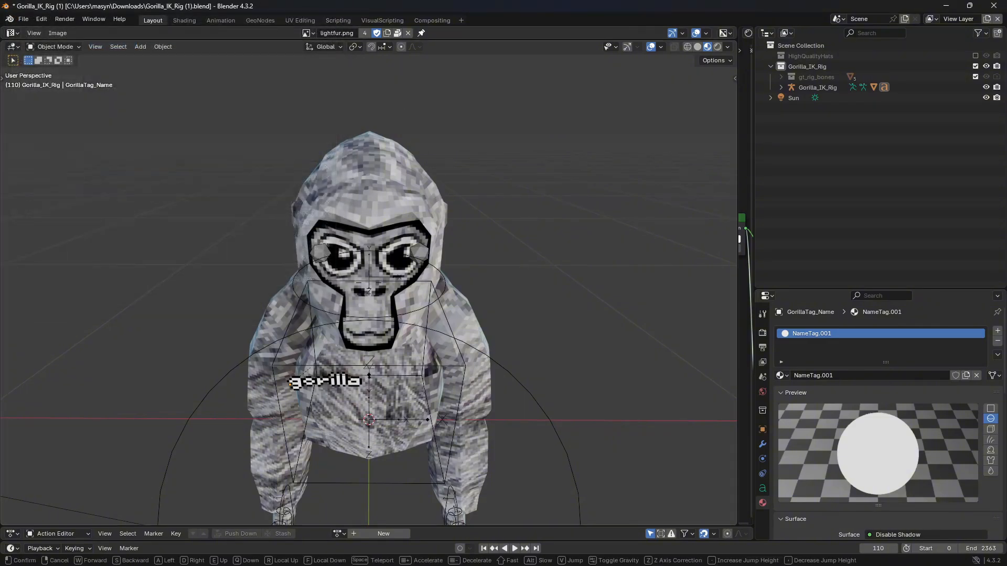
key(s)
key(w)
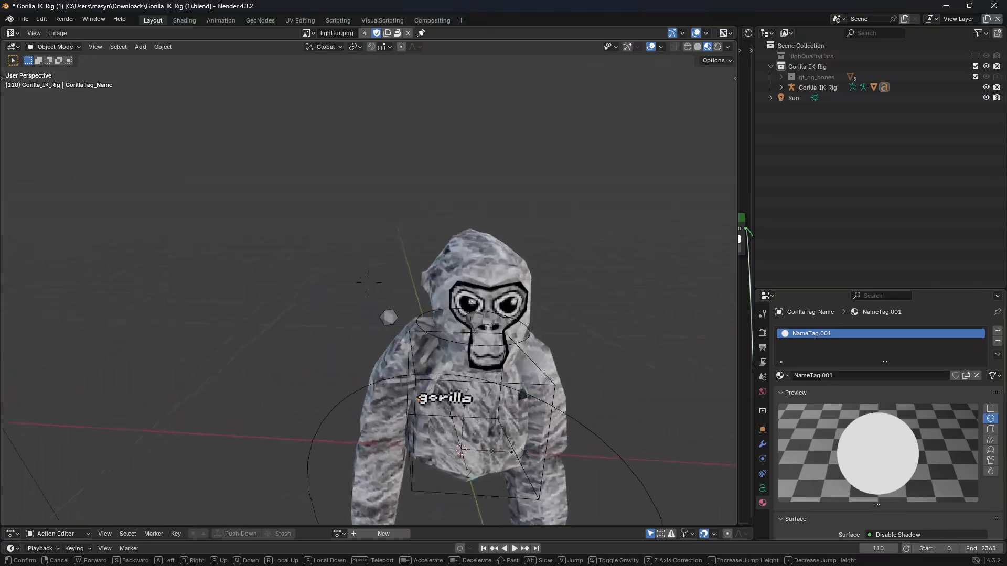
click(433, 197)
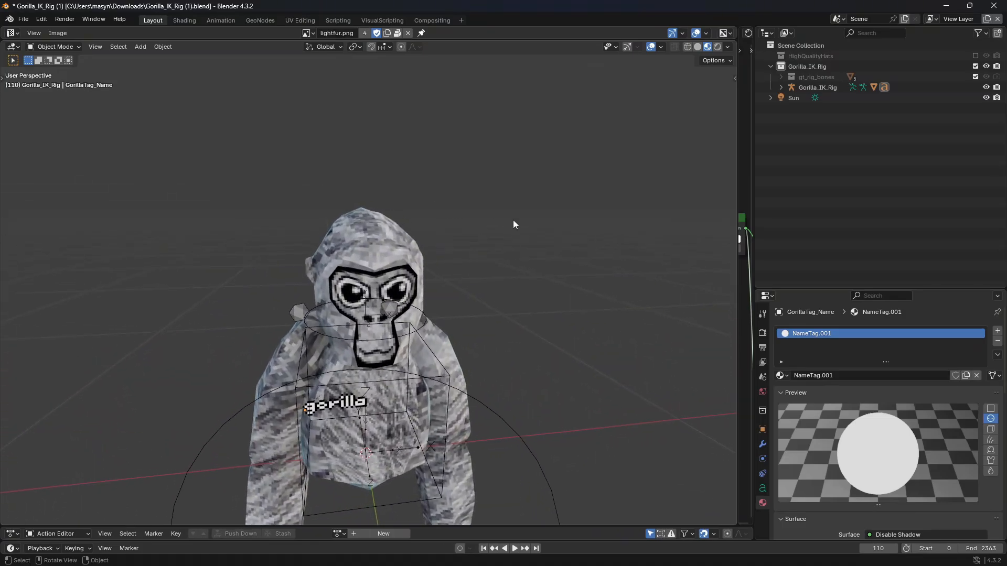
middle_drag(432, 262, 346, 294)
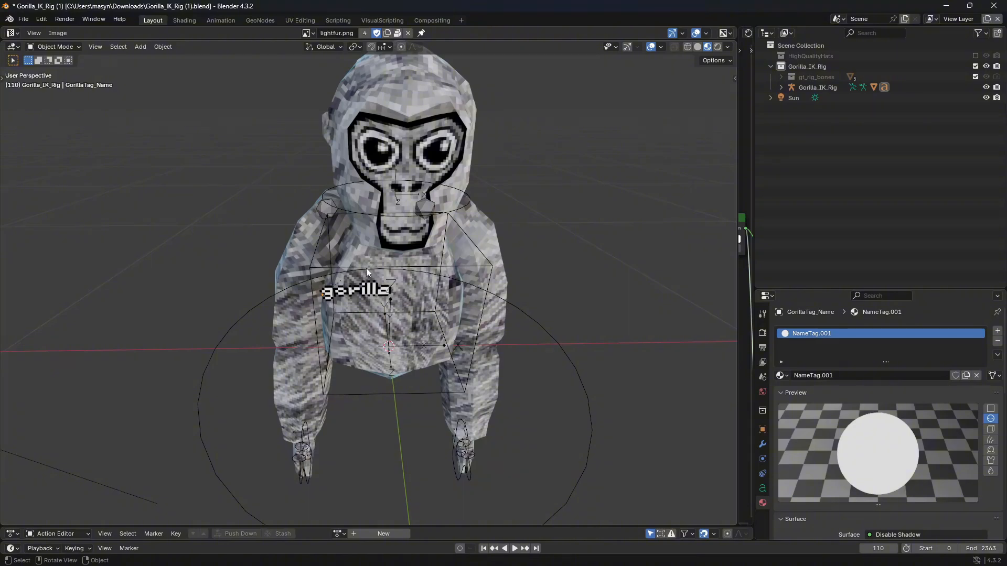
click(365, 296)
key(Tab)
key(BackSpace)
key(BackSpace)
key(BackSpace)
key(BackSpace)
key(BackSpace)
key(BackSpace)
key(BackSpace)
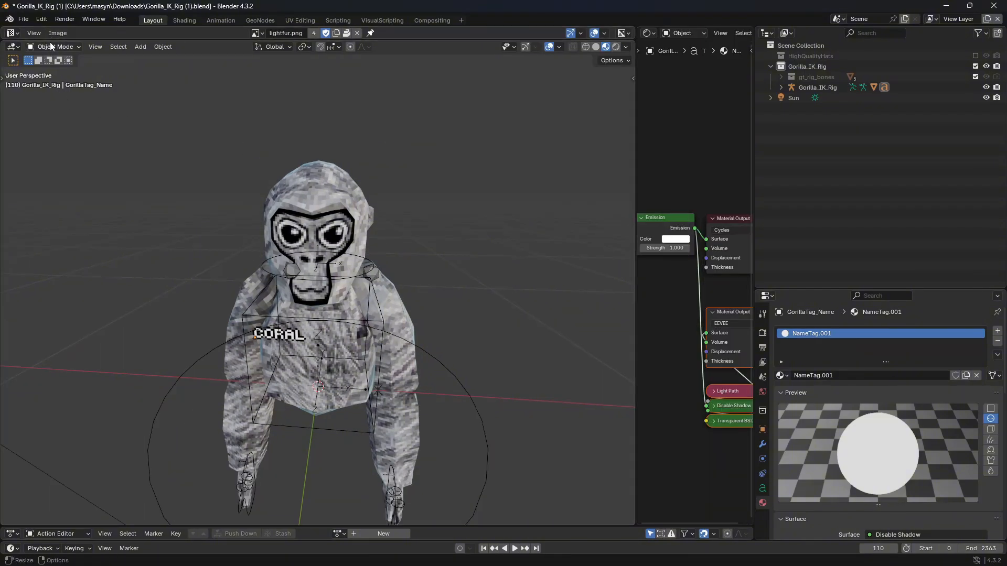
Select the gorilla model, enlarge the shader editor and set the GorillaTagColorShader node's PrimaryColor to blue.
click(314, 188)
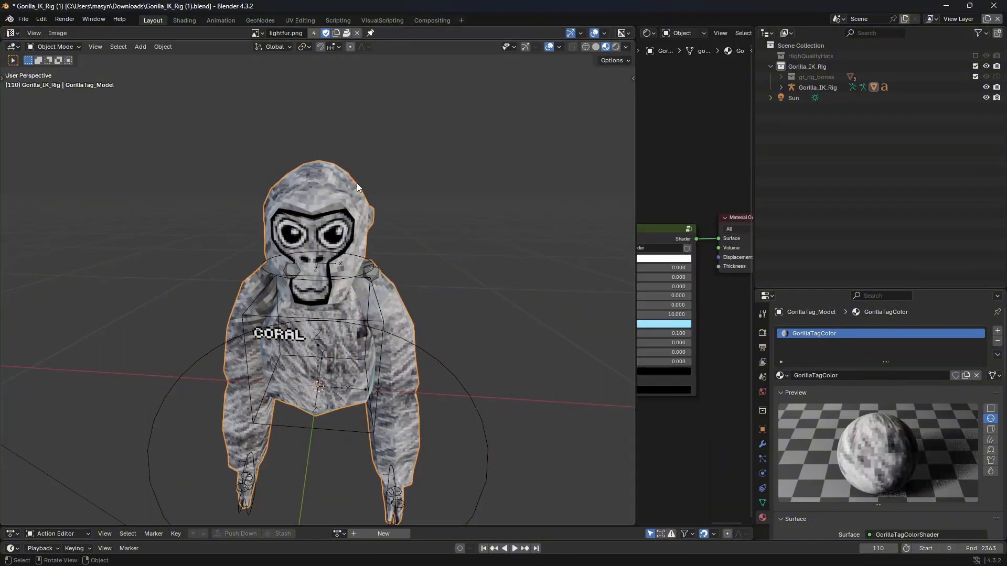
drag(636, 319, 522, 314)
middle_drag(577, 266, 618, 249)
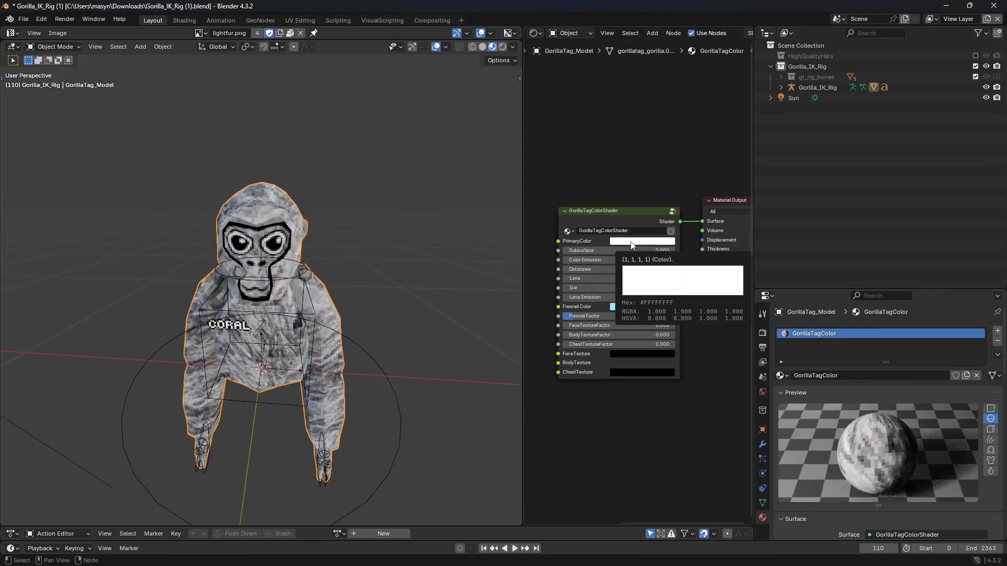
click(632, 241)
drag(647, 138, 664, 118)
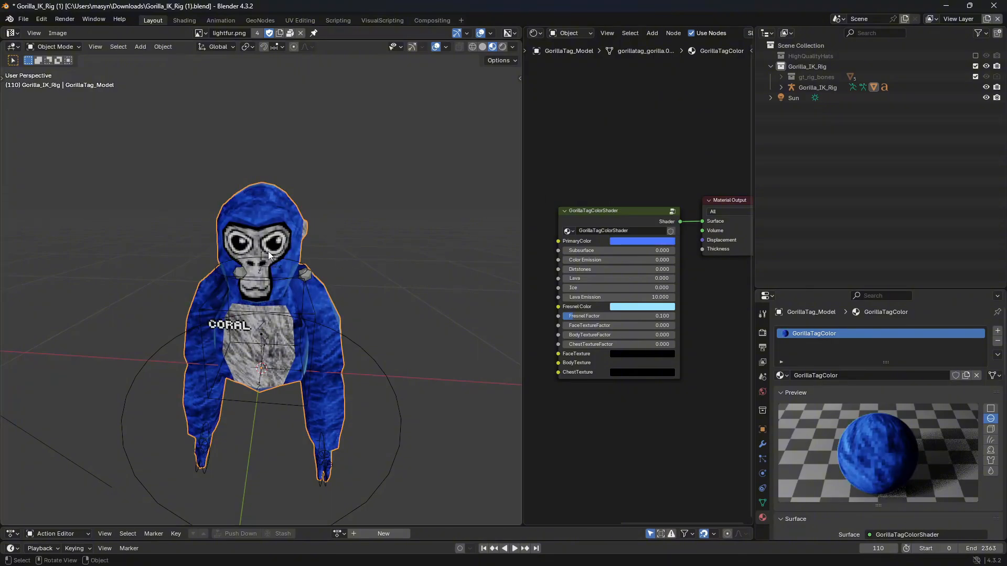
Set the Fresnel Color of the GorillaTagColorShader node to black.
click(642, 307)
click(642, 307)
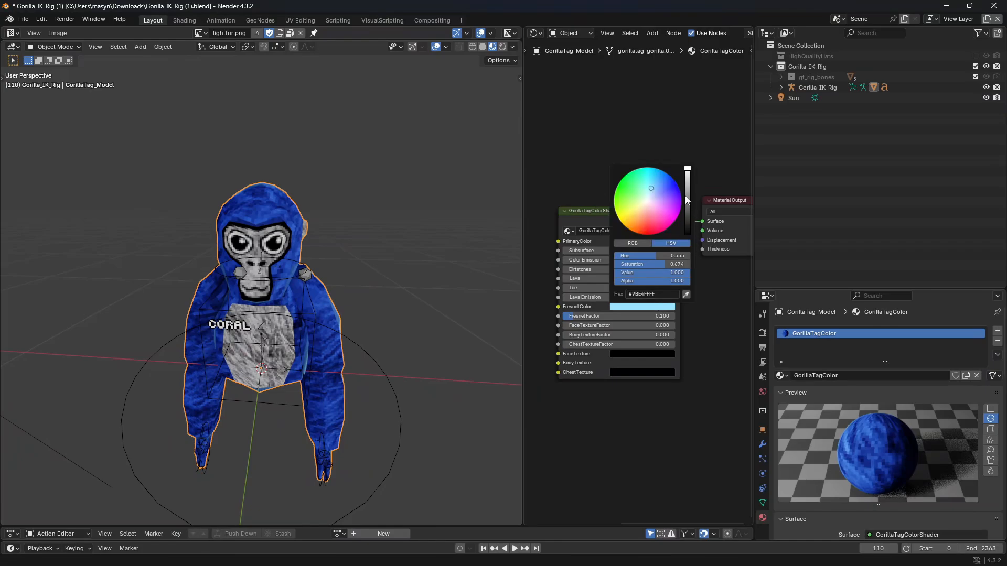
drag(686, 201, 687, 236)
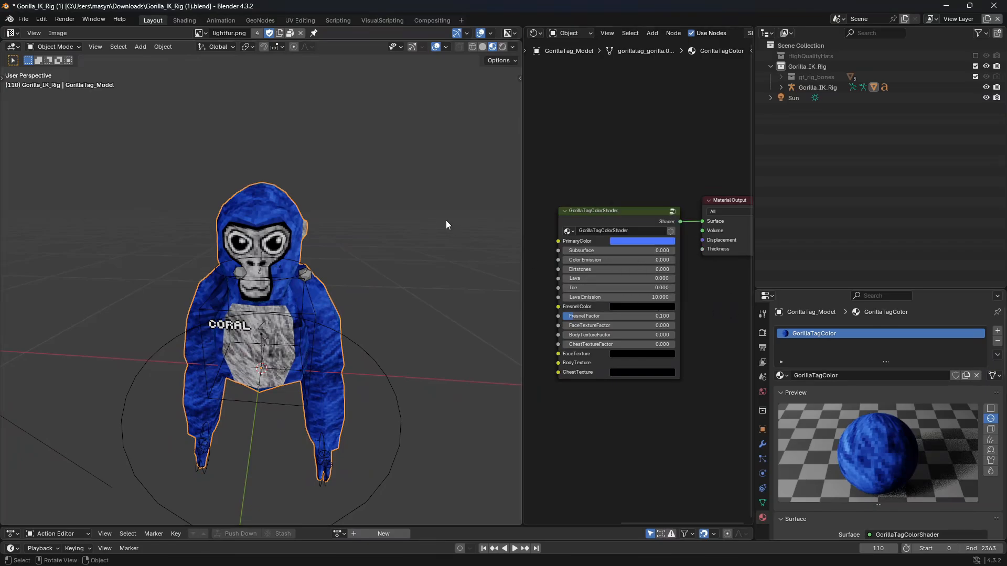
Switch to the Gorilla Faces folder in Google Drive and download gigachadmew.png.
key(alt+Tab)
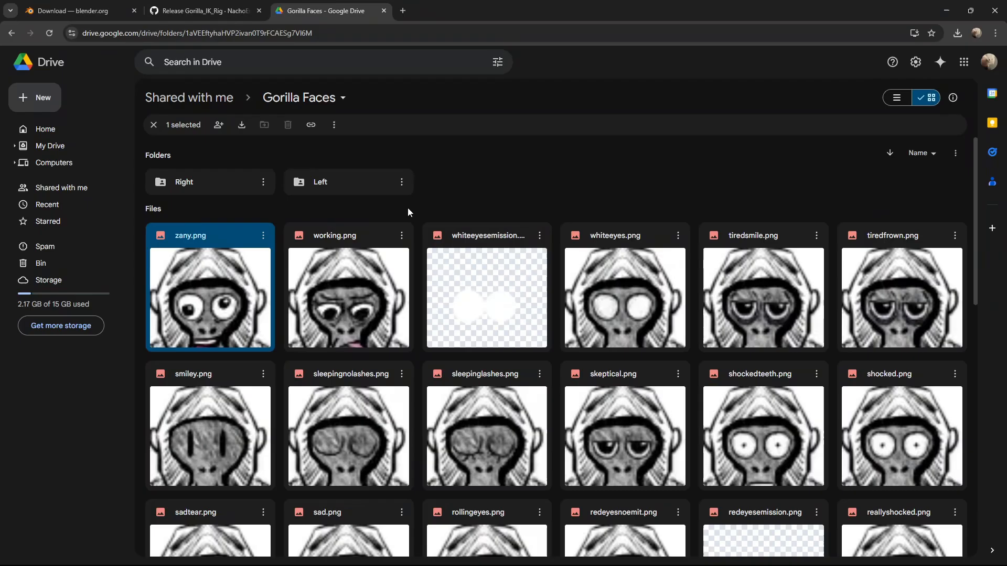
click(655, 185)
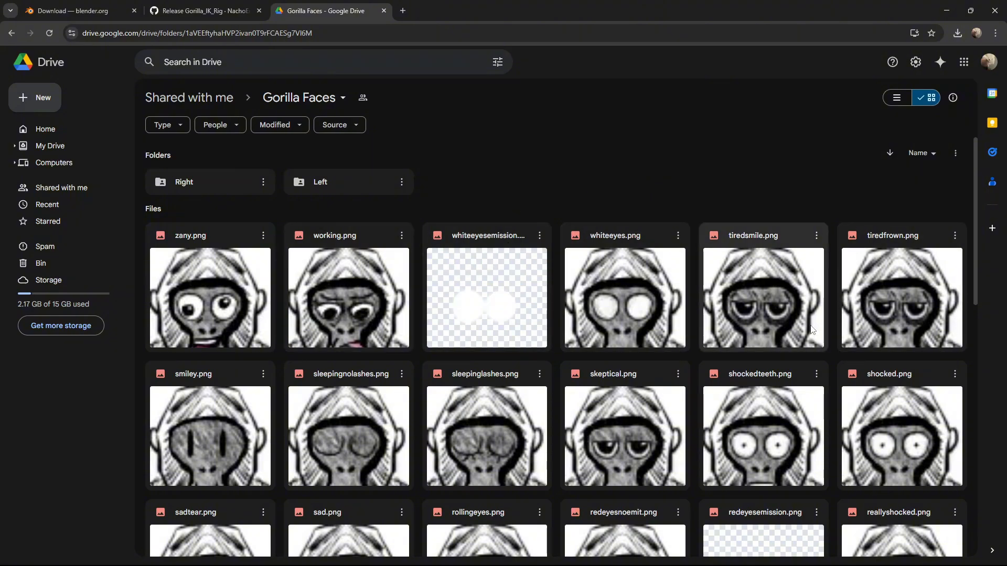
scroll(791, 326, down, 10)
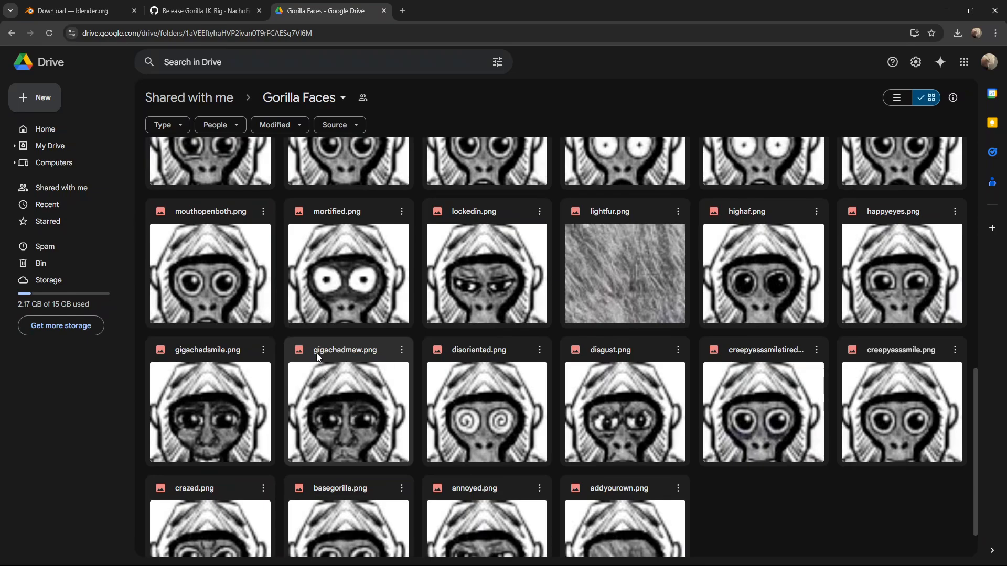
click(401, 350)
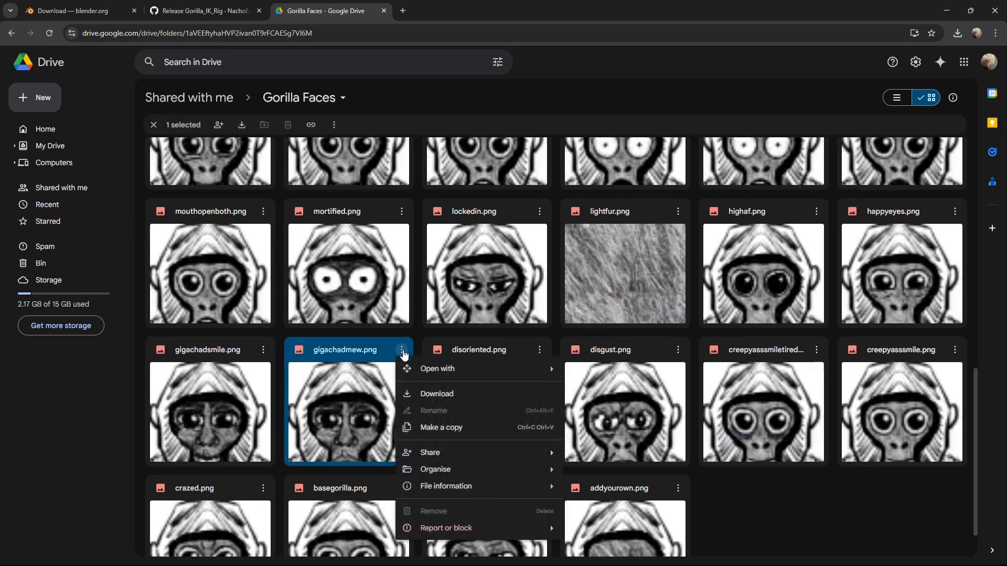
click(434, 393)
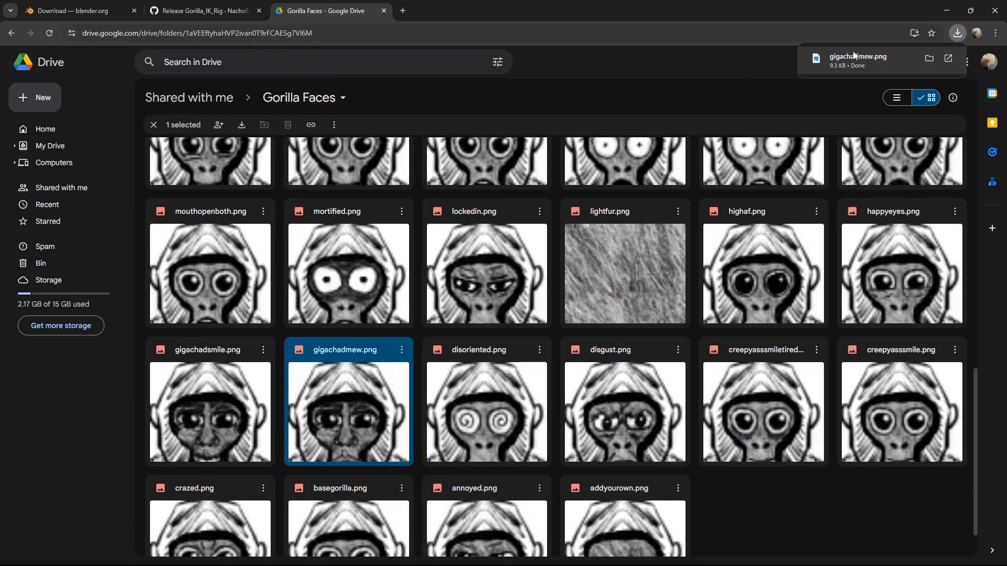
Add the downloaded gigachadmew.png to Blender's shader editor as an image texture node and connect its Color output to FaceTexture.
drag(852, 58, 594, 384)
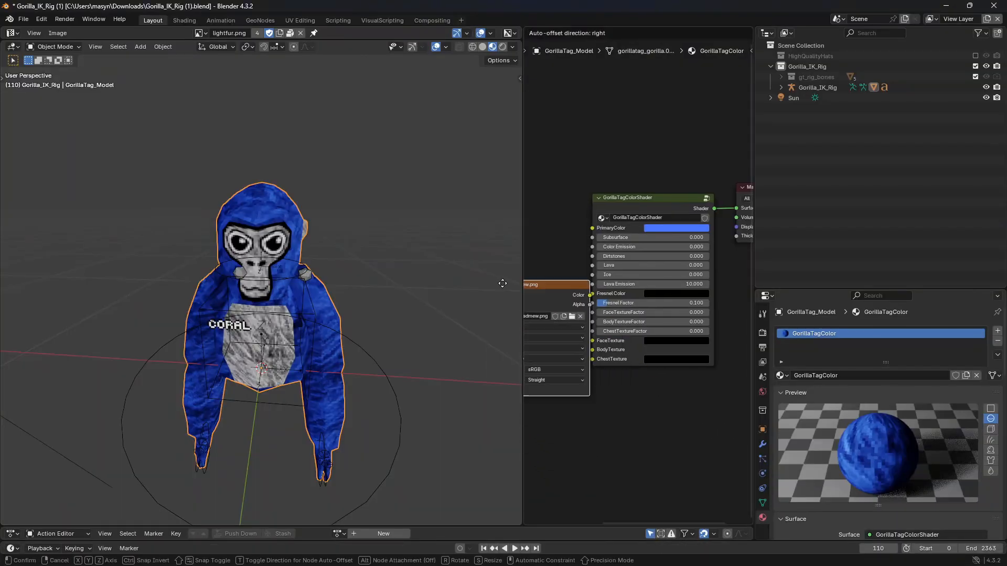
click(581, 321)
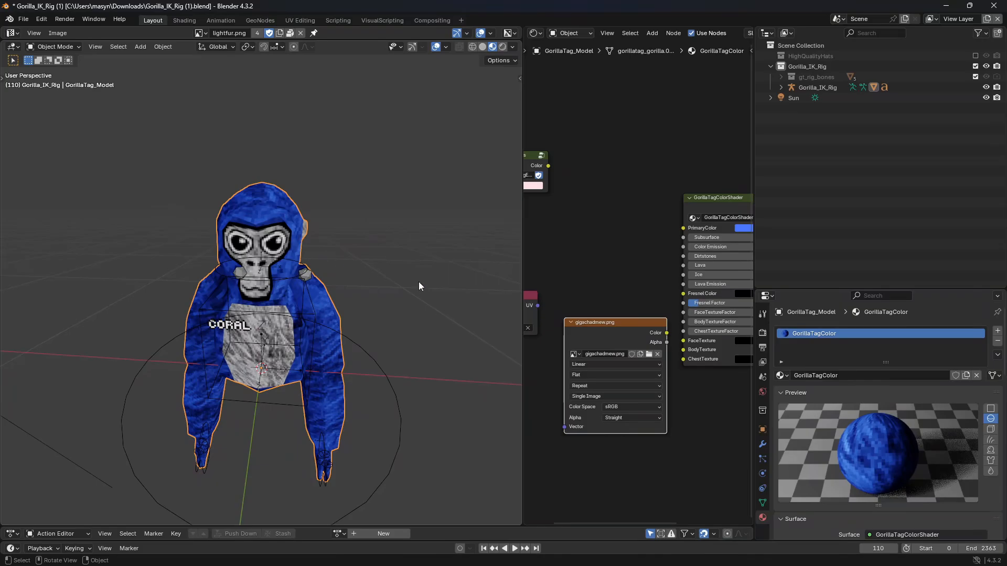
drag(667, 333, 683, 341)
Raise FaceTextureFactor to its maximum and set the gigachadmew.png texture's interpolation to Closest.
middle_drag(653, 269, 603, 266)
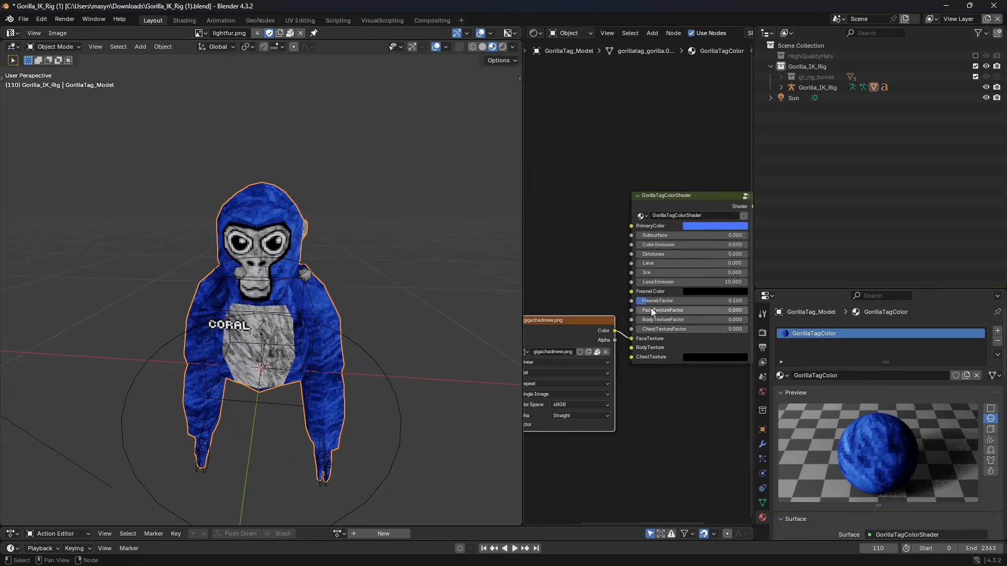
drag(644, 312, 747, 312)
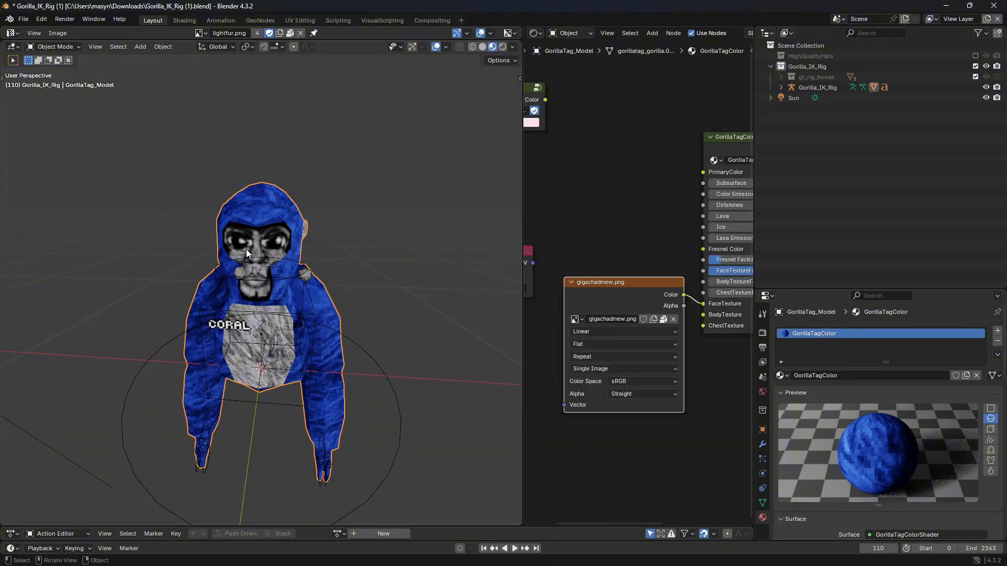
click(585, 332)
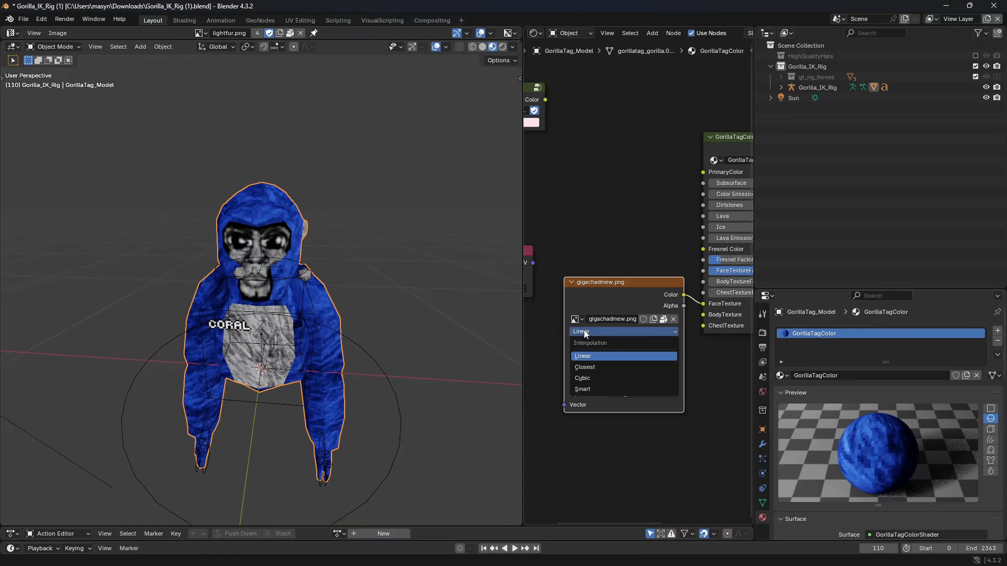
click(580, 367)
Select the root controller of Gorilla_IK_Rig and keep the rig in Pose Mode.
middle_drag(399, 315, 336, 275)
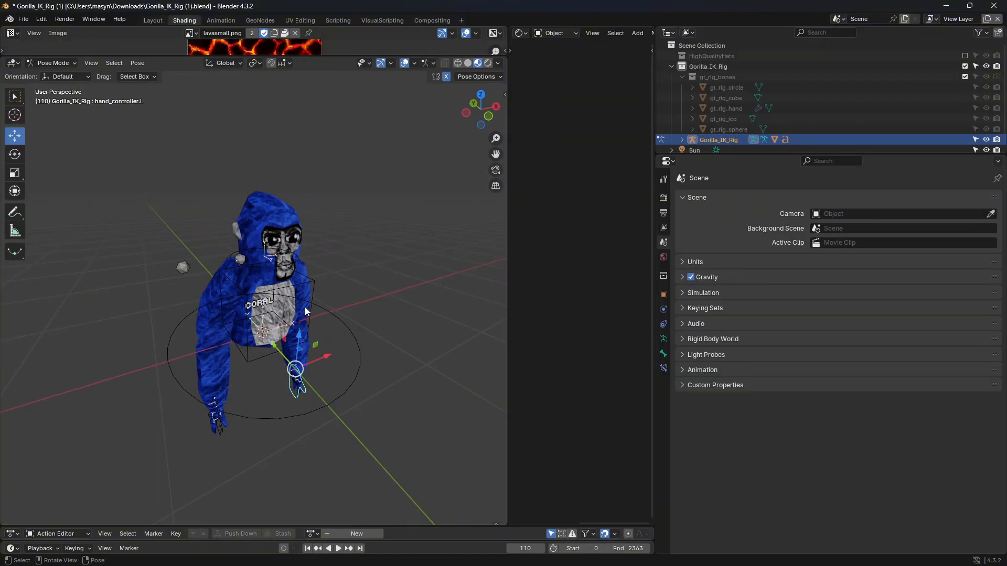
click(170, 338)
click(62, 63)
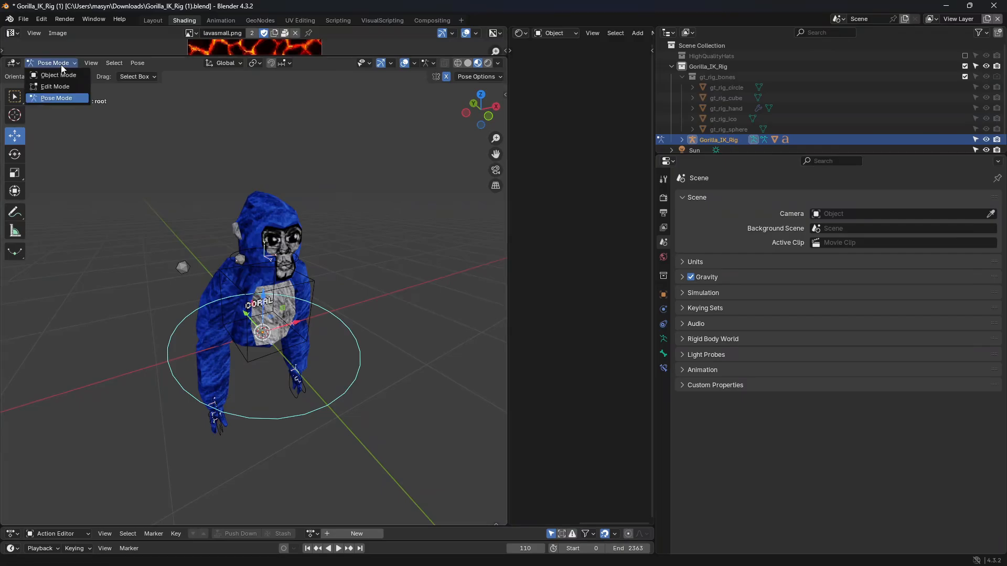
click(52, 101)
Raise the left hand controller and move it outward about 0.177 m along the global X axis.
key(shift+grave)
key(w)
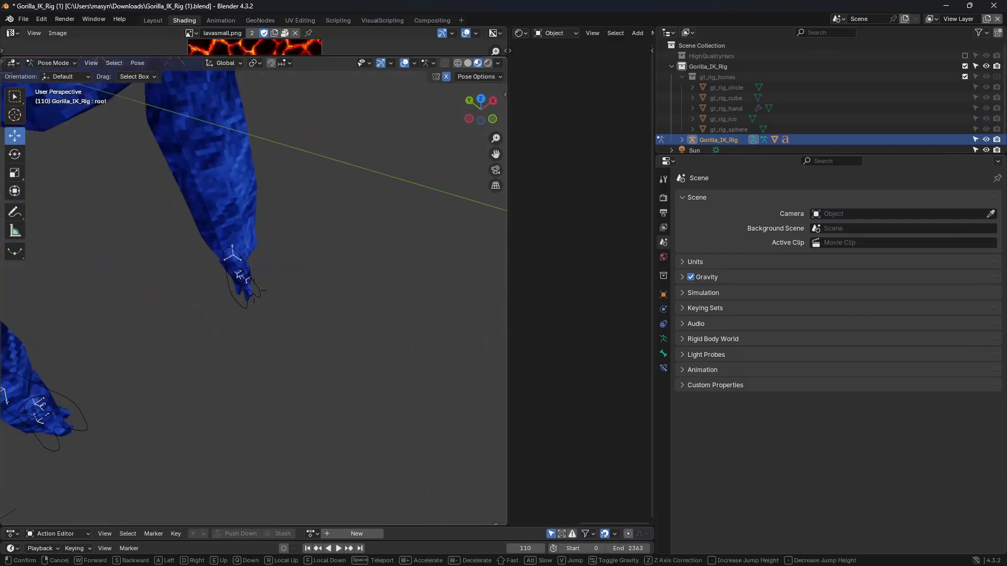
click(317, 243)
click(255, 249)
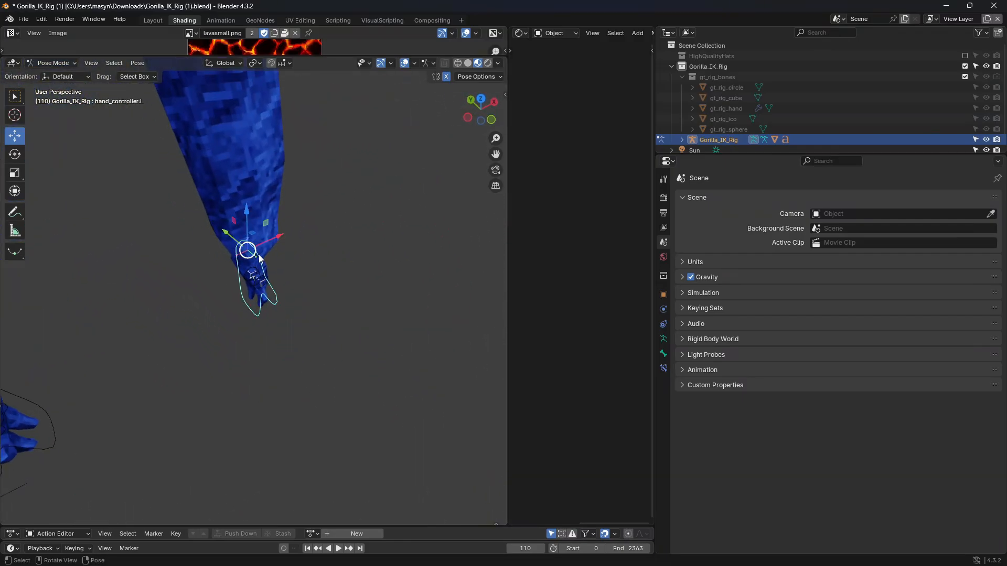
key(shift+grave)
key(s)
click(246, 261)
drag(241, 257, 239, 199)
drag(273, 230, 315, 235)
Shift the left hand controller slightly back toward the body along the X axis.
key(shift+grave)
key(a)
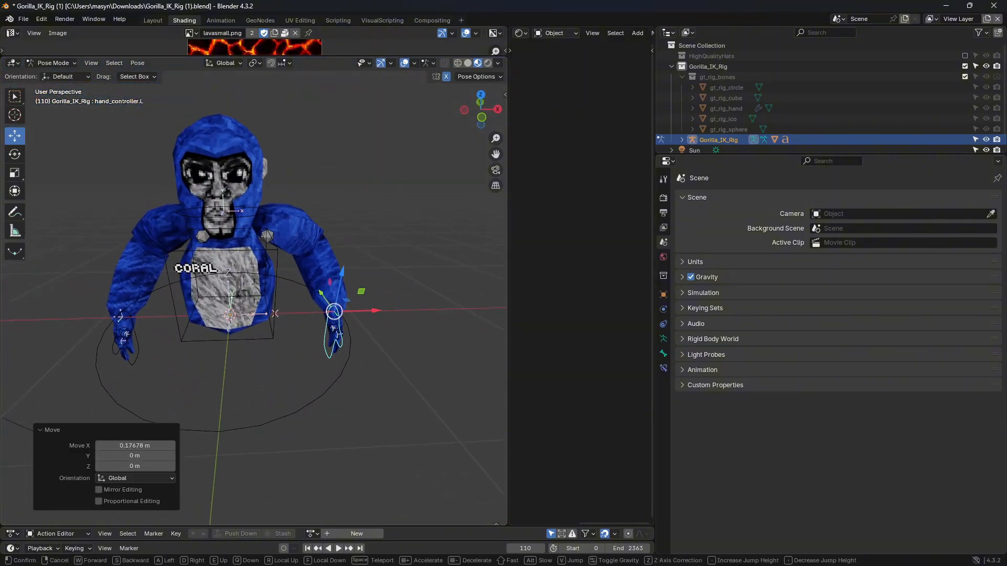
click(253, 291)
mouse_move(371, 313)
mouse_down()
mouse_move(344, 312)
mouse_move(381, 311)
mouse_move(362, 313)
mouse_up()
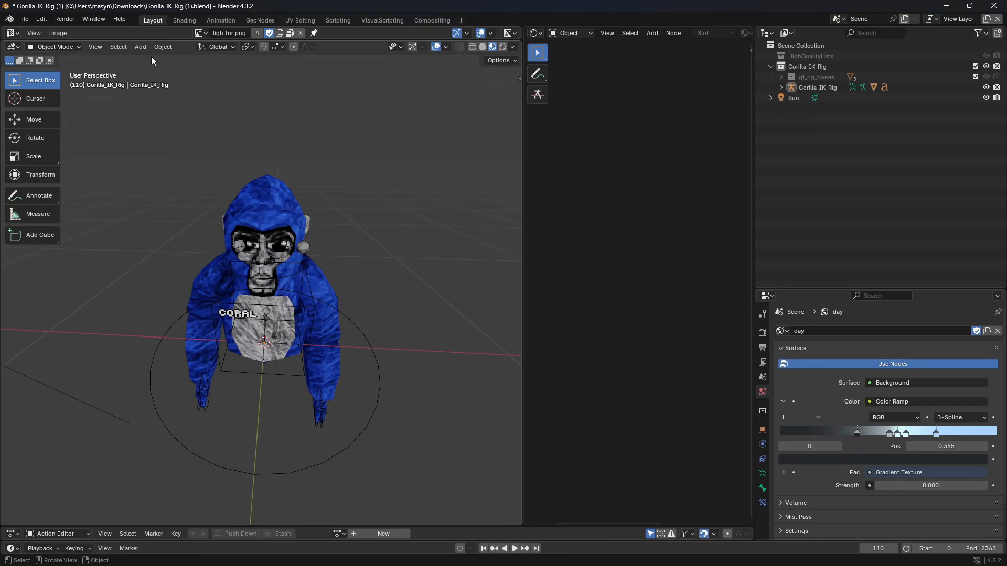
Add a camera in front of the gorilla in Object Mode and look through it.
click(140, 47)
click(180, 210)
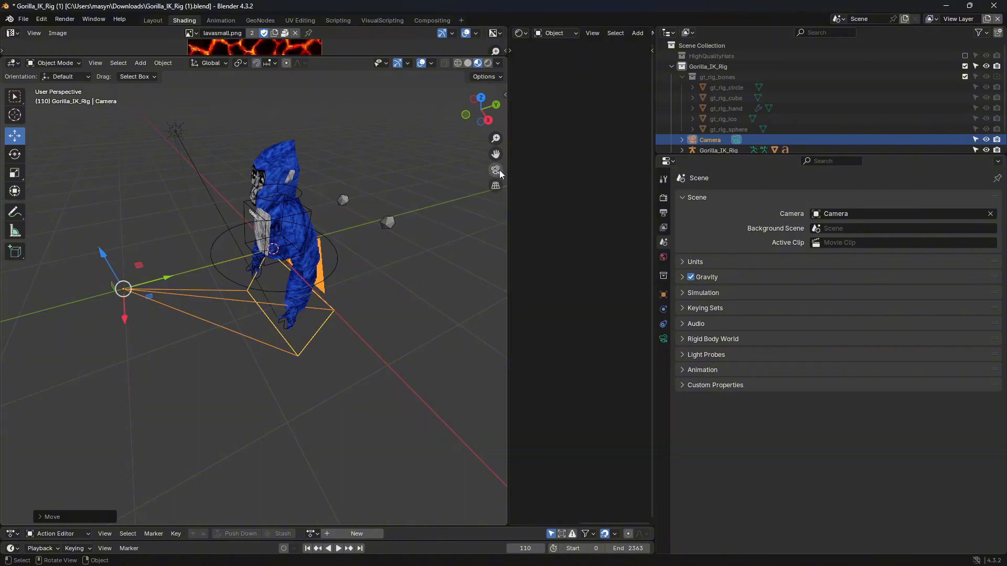
click(498, 172)
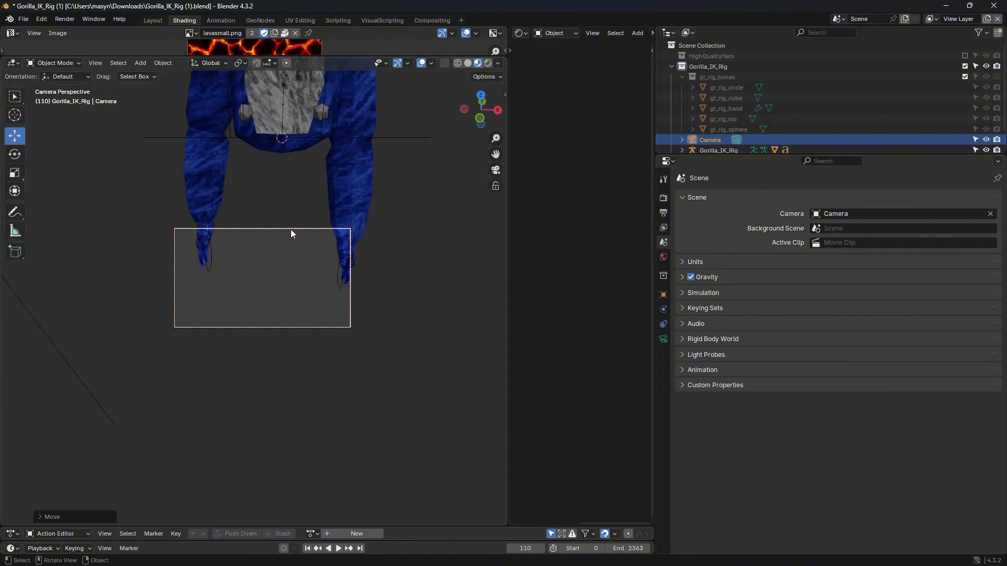
Fly the camera to aim it at the gorilla from the front.
key(shift+grave)
key(s)
key(w)
key(s)
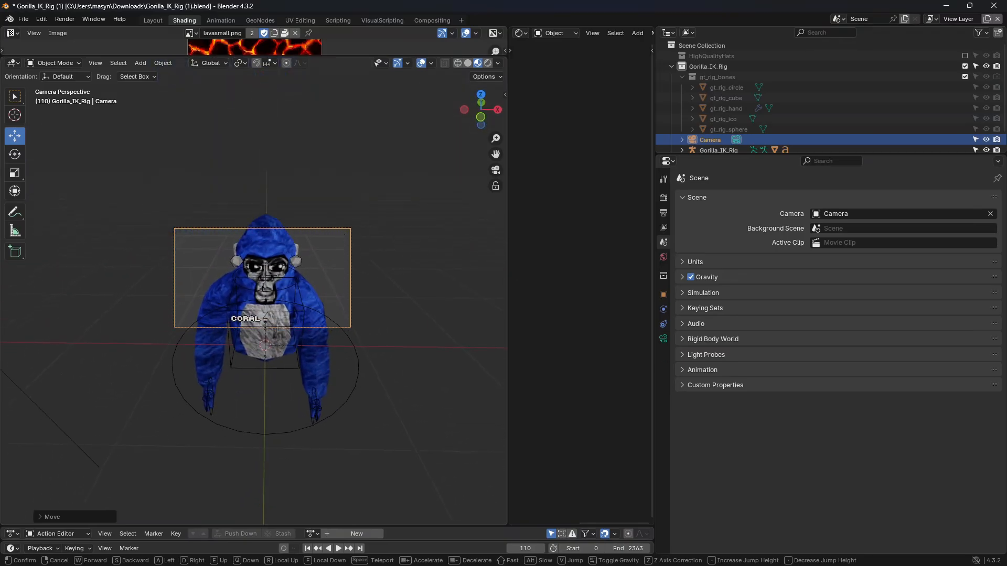
key(w)
click(293, 265)
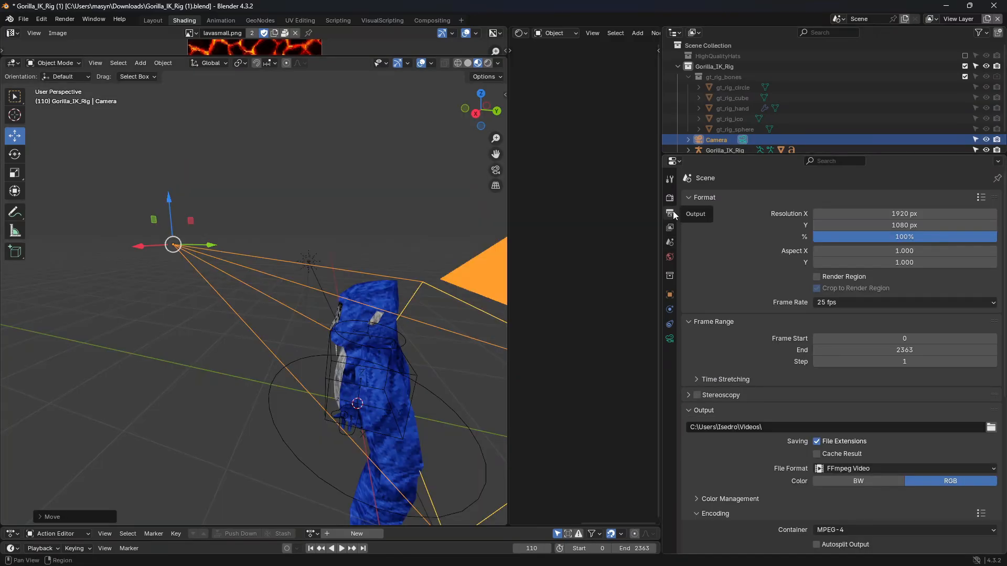
Set the output's Resolution X to 1080 px for a square frame and view the scene through the camera.
click(909, 216)
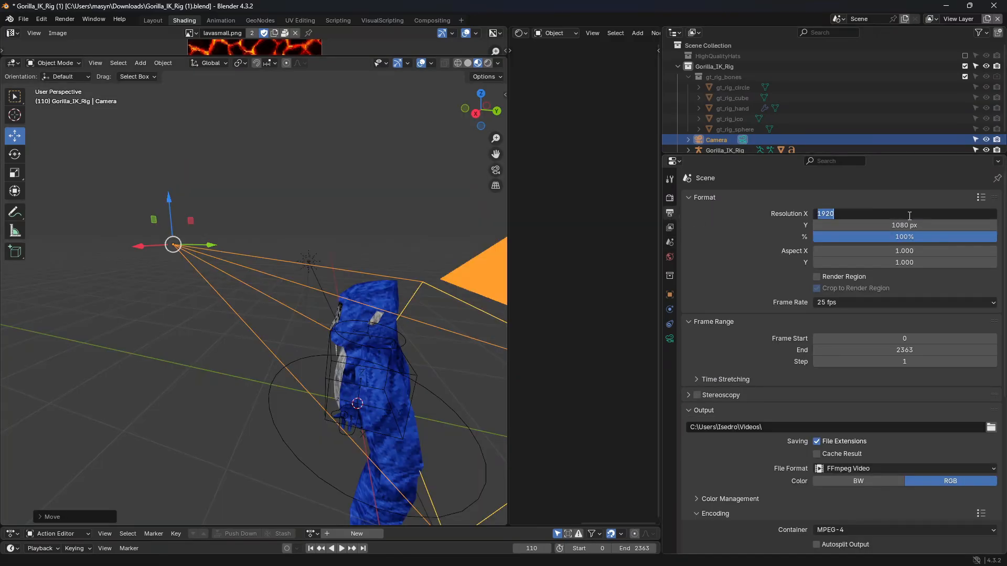
text(1080)
key(Return)
key(KP_0)
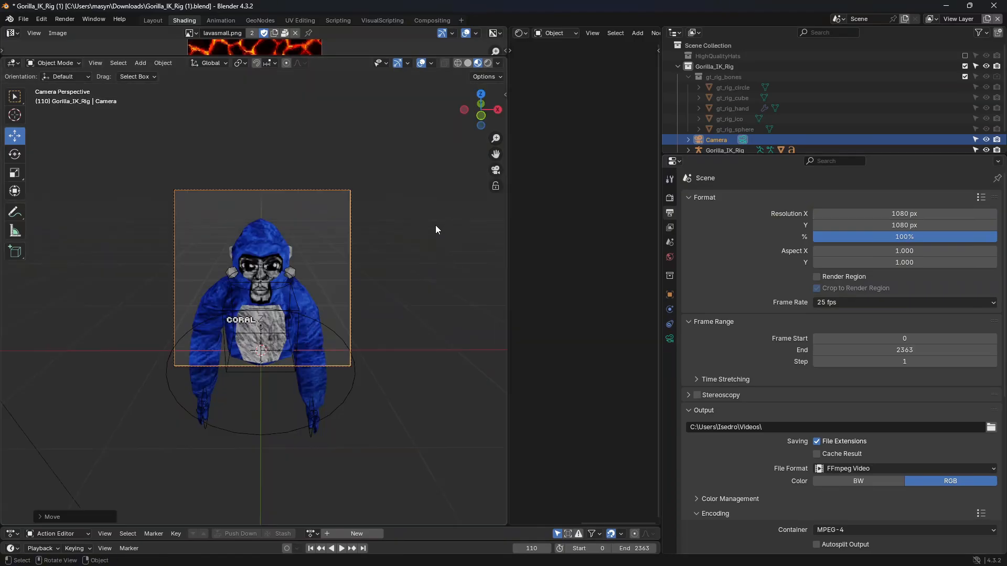
Fly the camera closer to frame the gorilla's head and shoulders from the front.
key(shift+grave)
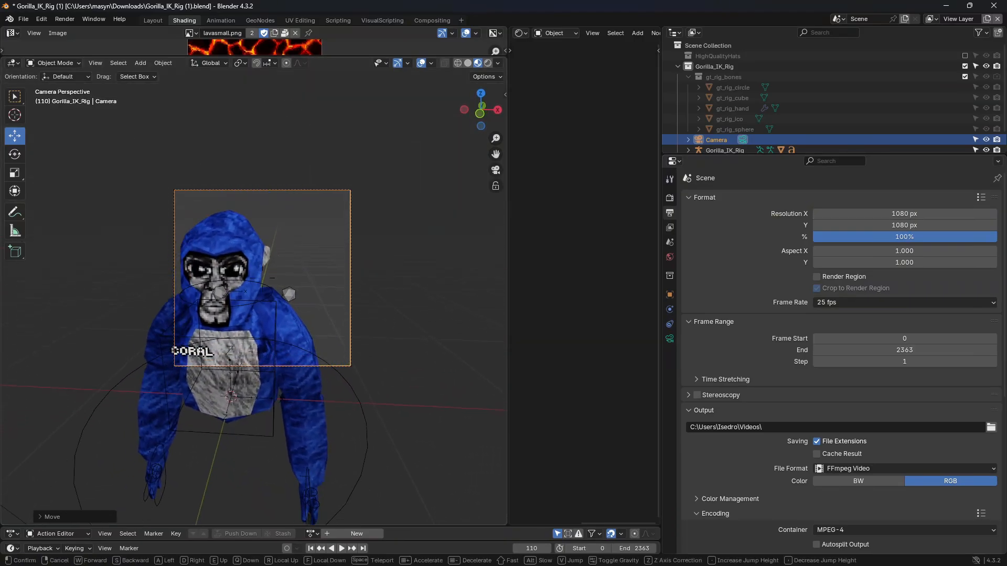
click(430, 227)
key(shift+grave)
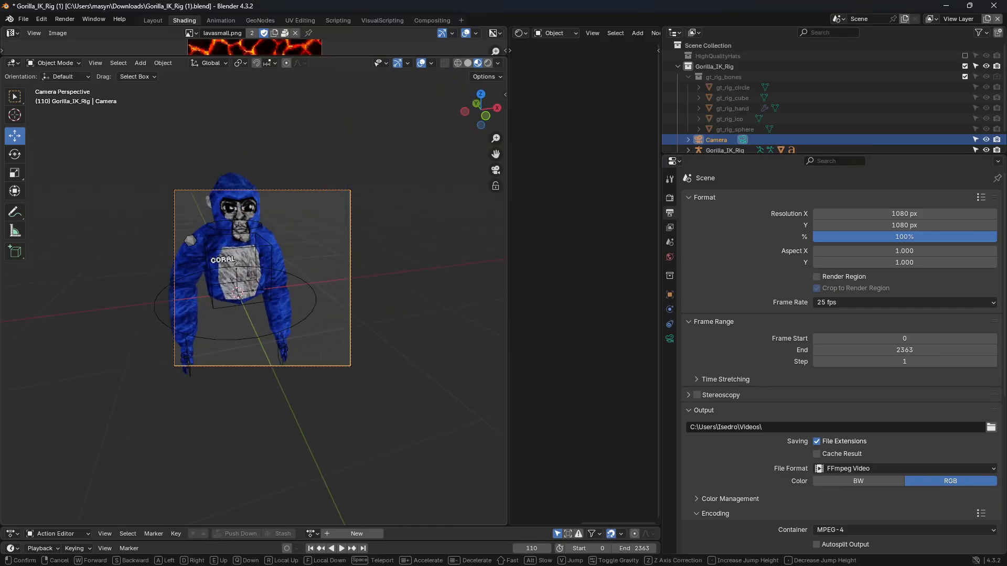
key(w)
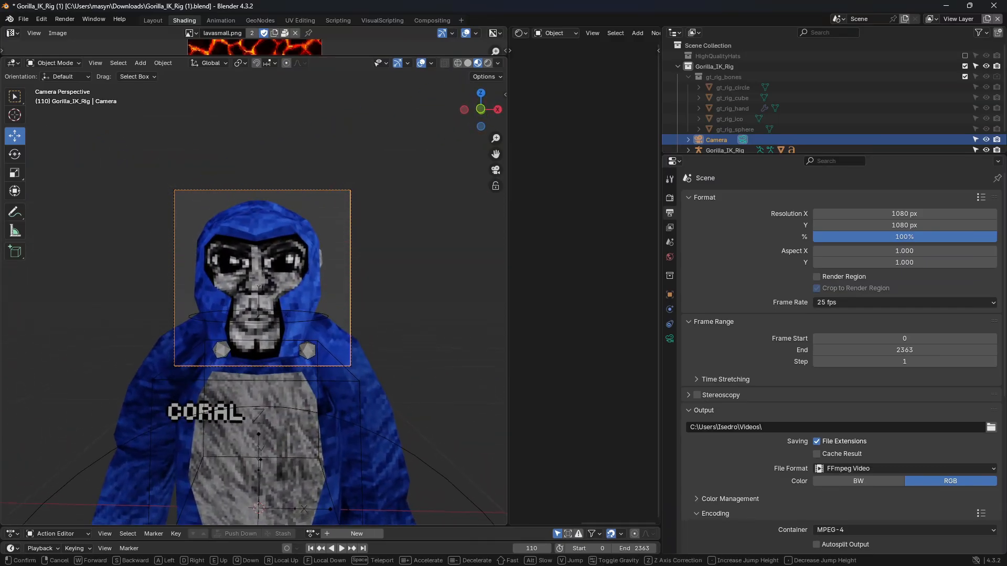
key(s)
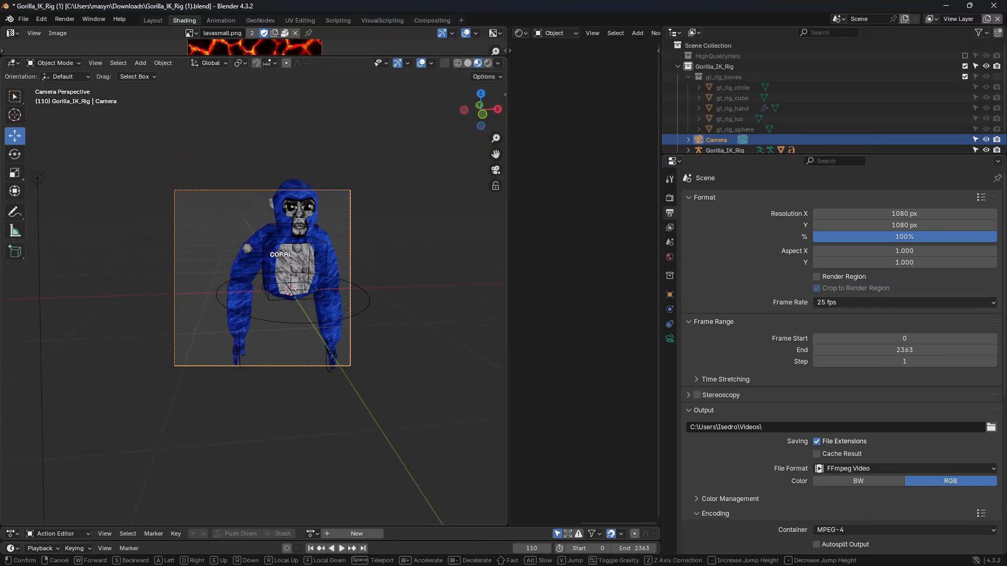
right_click(174, 264)
Leave the camera view and delete the Gorilla_IK_Rig armature with its controllers, keeping the gorilla model.
click(496, 170)
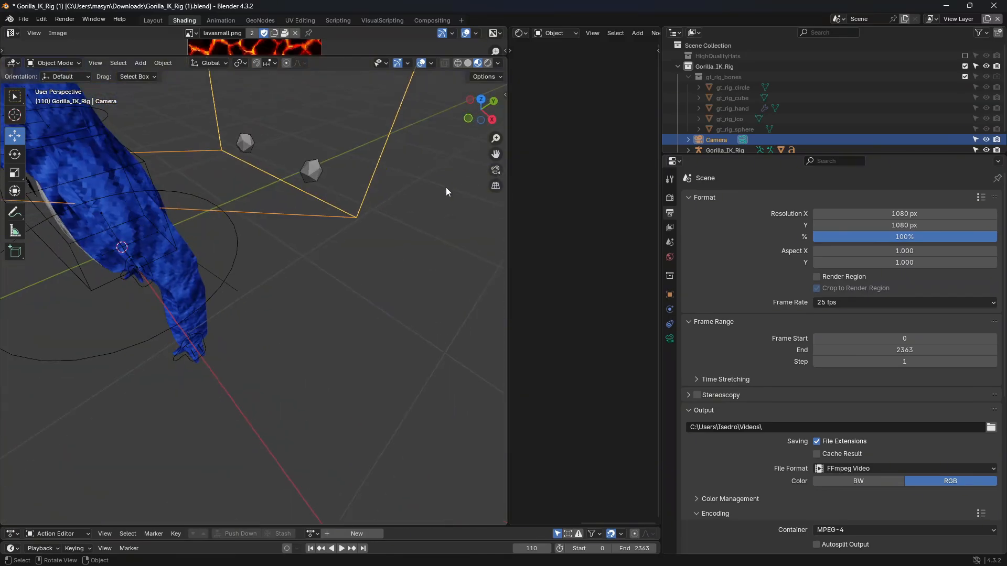
key(shift+grave)
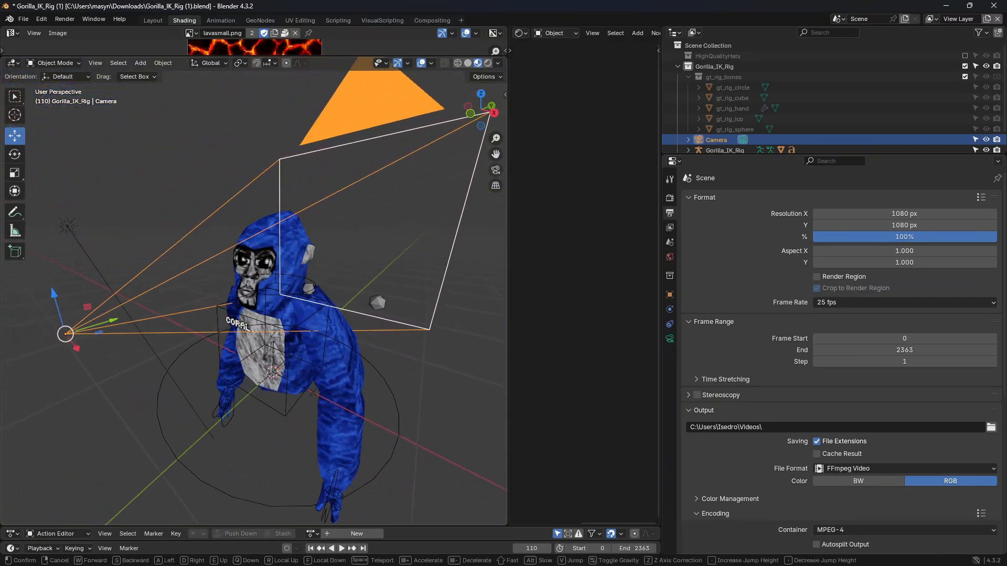
click(199, 225)
click(273, 295)
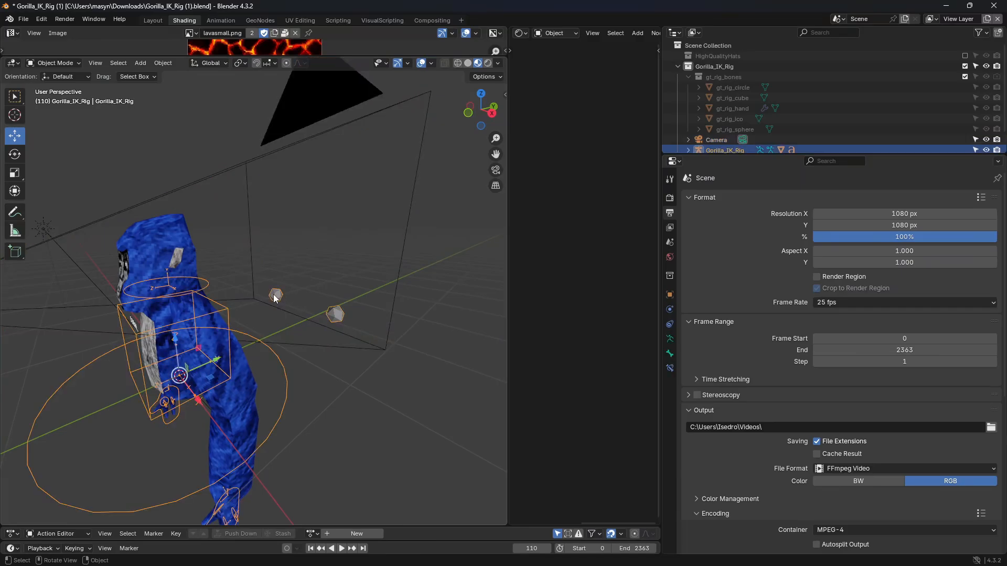
key(Delete)
key(shift+grave)
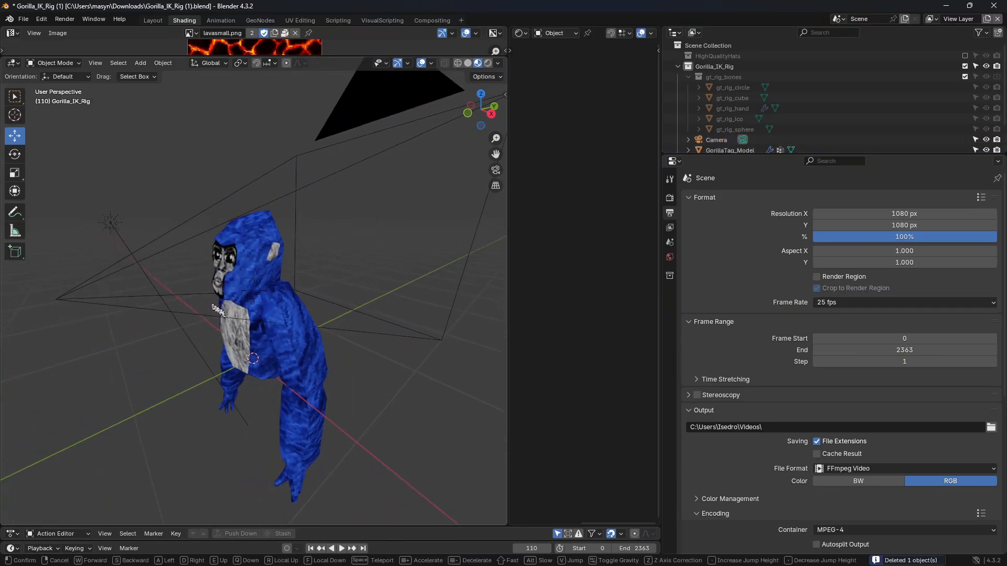
click(439, 215)
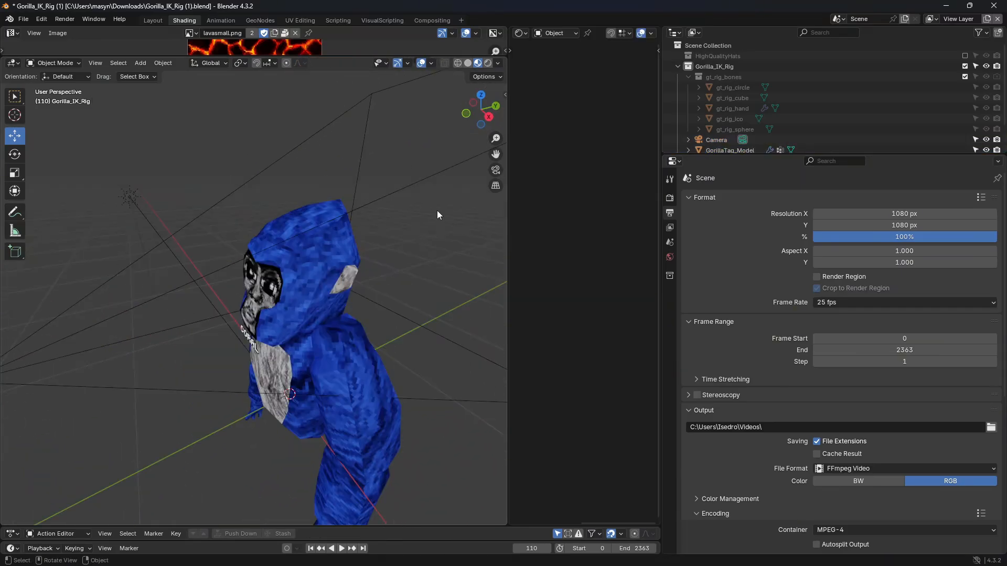
click(22, 18)
click(44, 143)
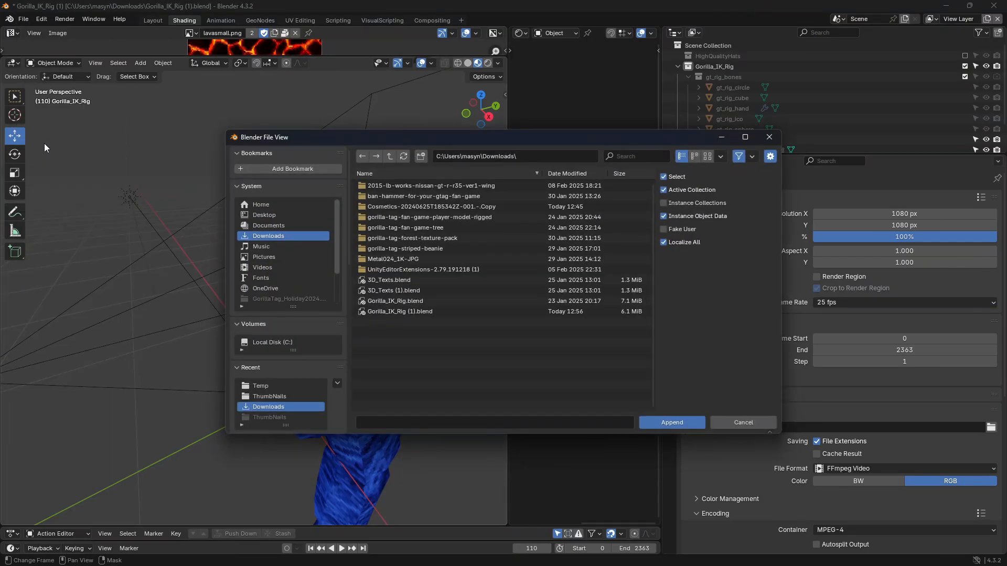
click(768, 137)
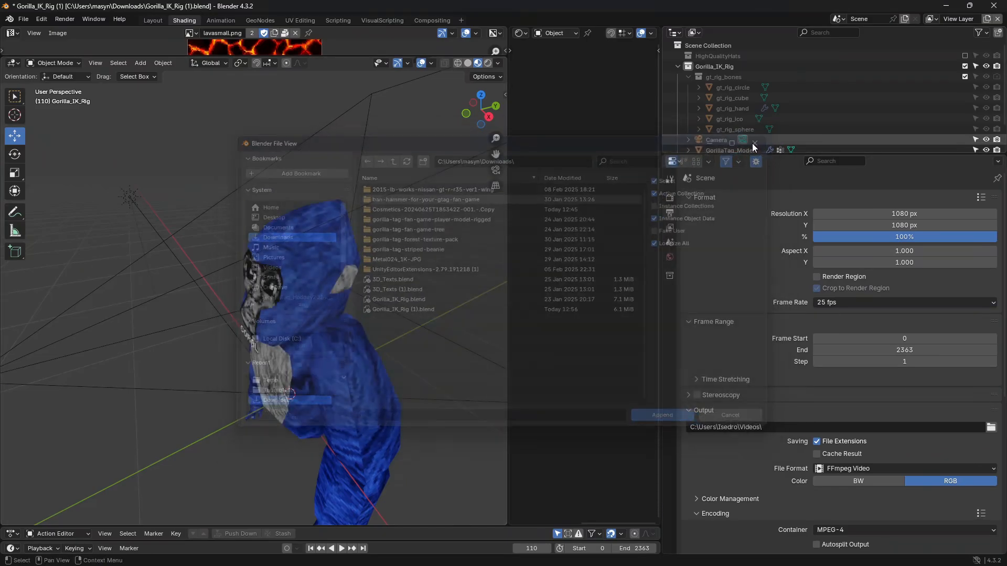
middle_drag(401, 251, 225, 194)
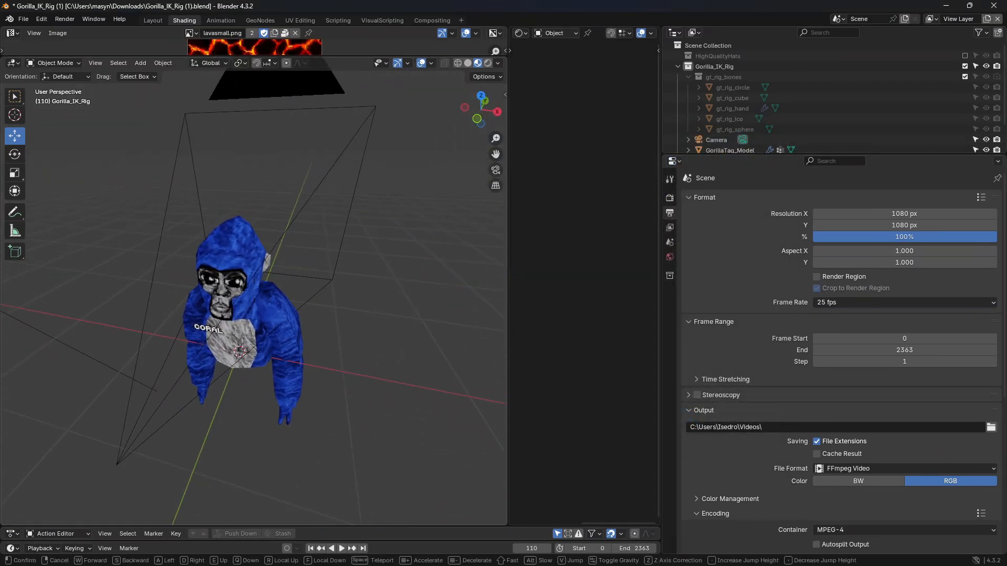
click(23, 19)
mouse_move(57, 171)
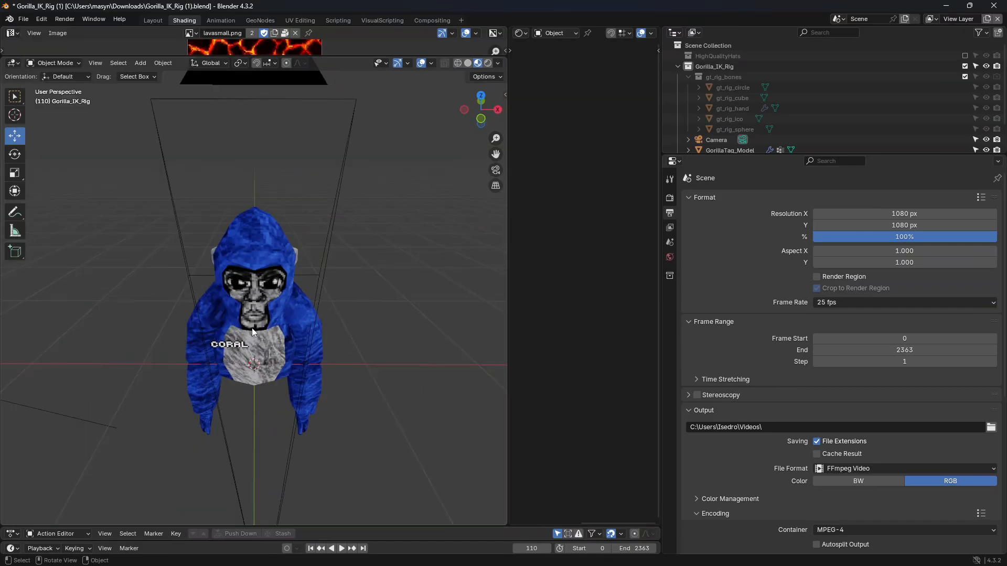
middle_drag(365, 337, 342, 220)
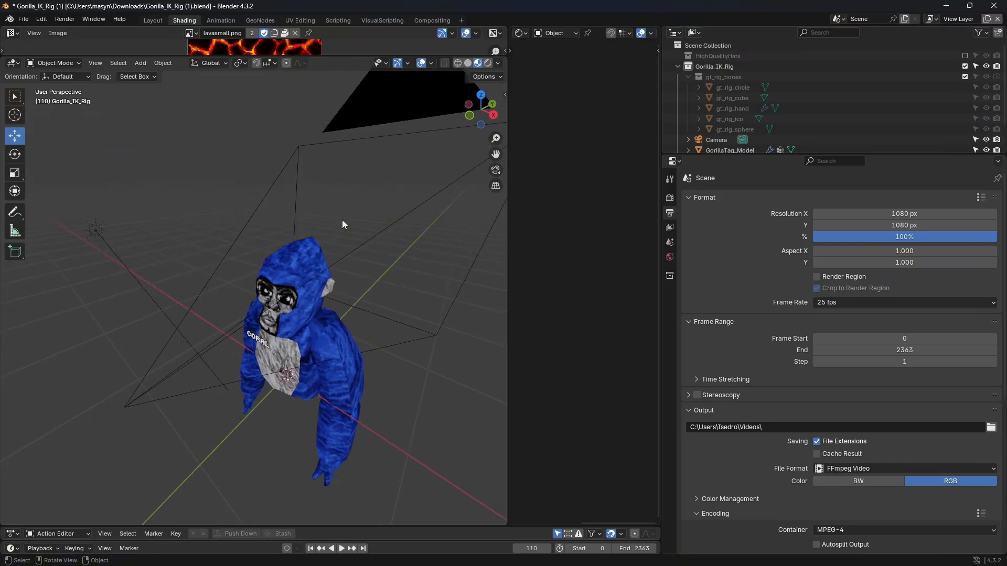
Render the camera view as a still image and save the render result to an image file.
key(F12)
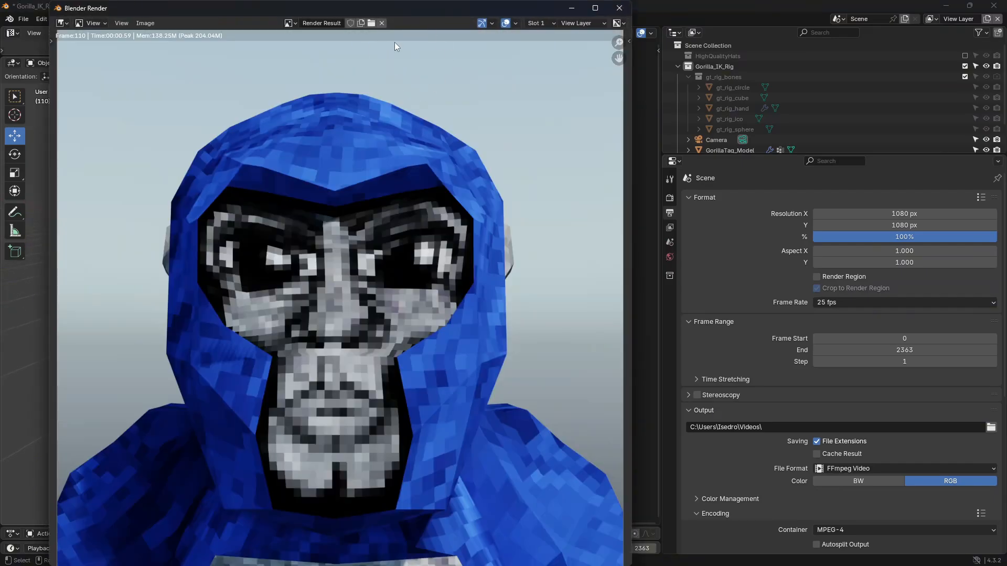
drag(428, 12, 609, 4)
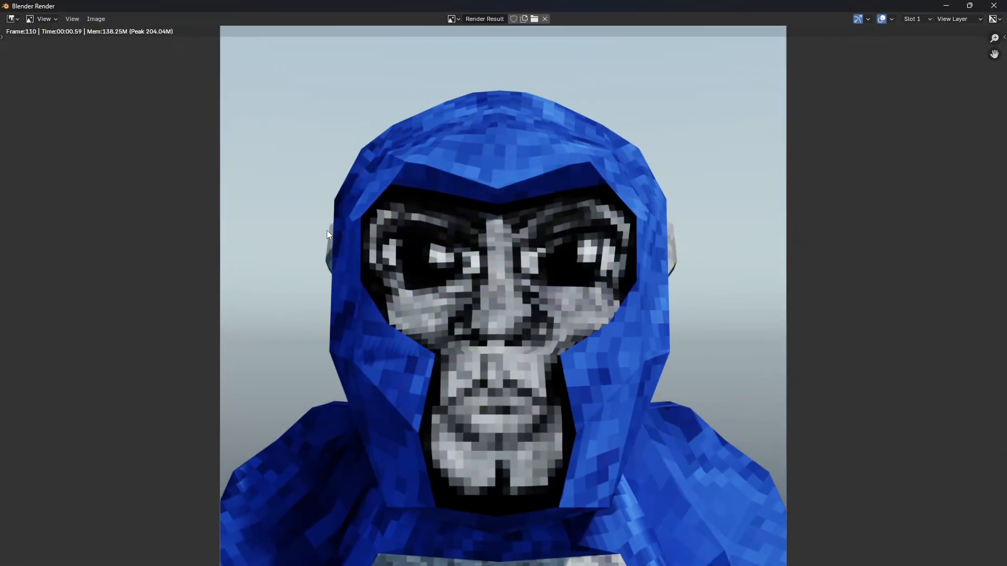
click(97, 19)
click(118, 117)
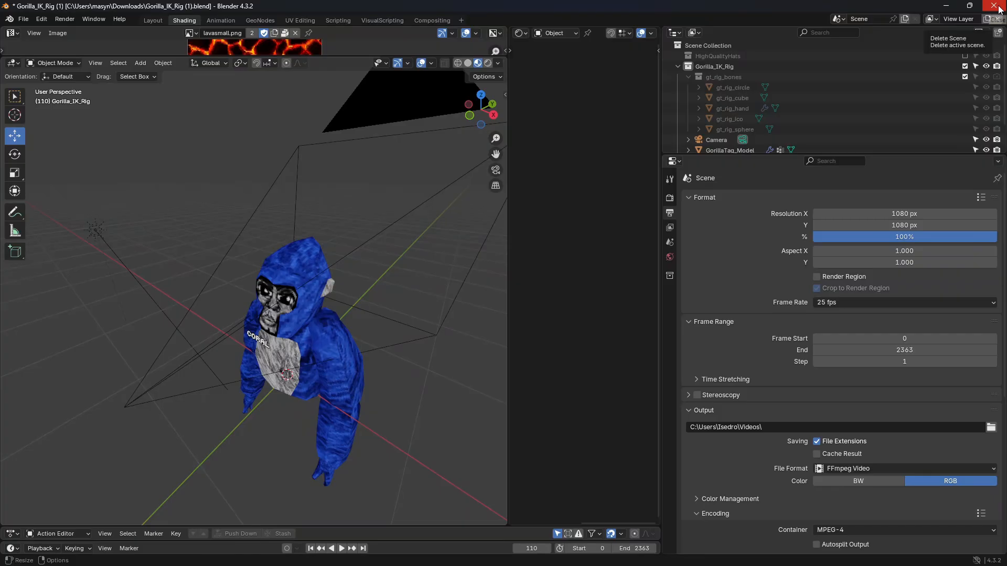
Quit Blender without saving the changes to Gorilla_IK_Rig (1).blend.
click(998, 7)
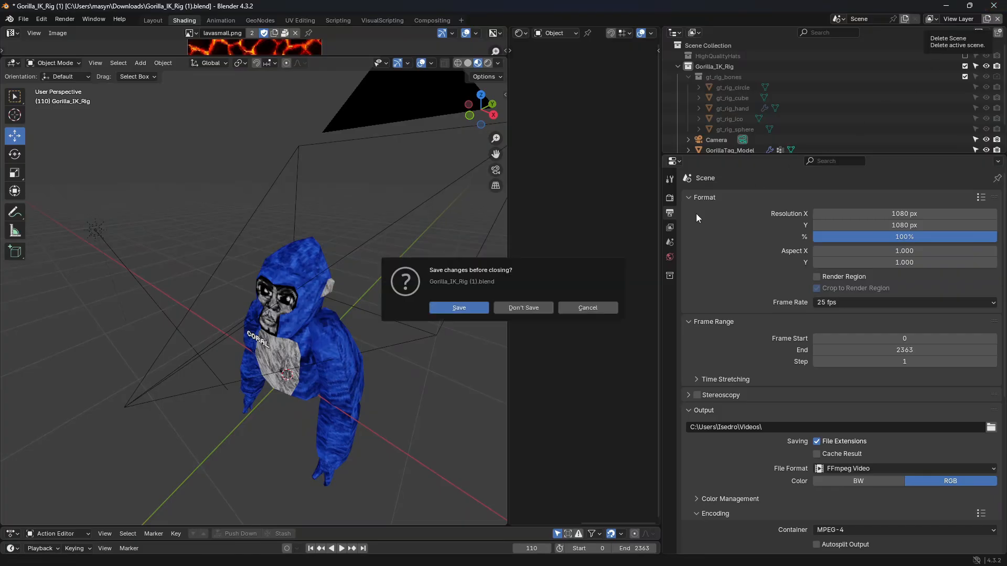
click(498, 308)
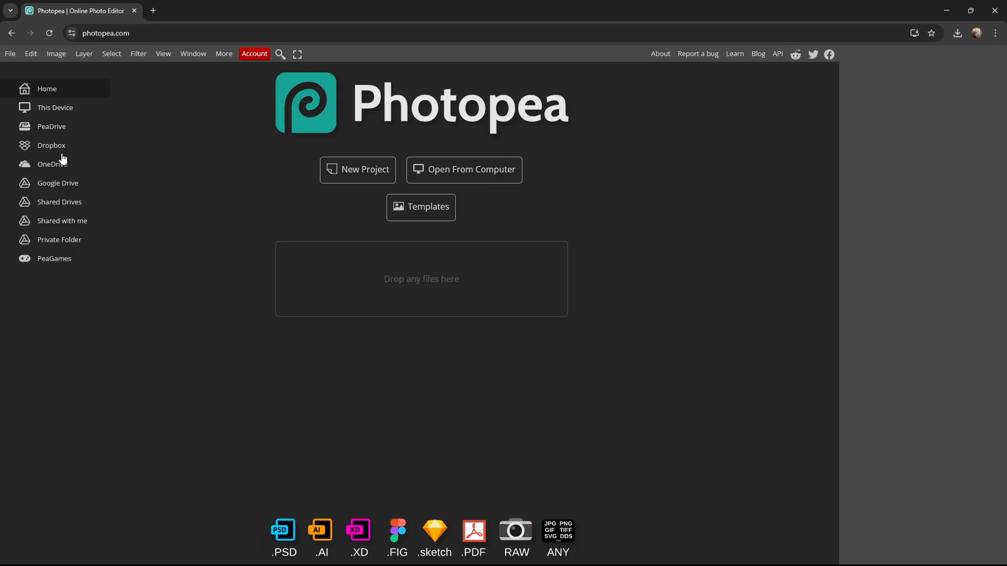
In Photopea, create an 800 x 800 px project from the Youtube Profile preset and place the tutphotopfp render in it.
click(346, 175)
click(469, 328)
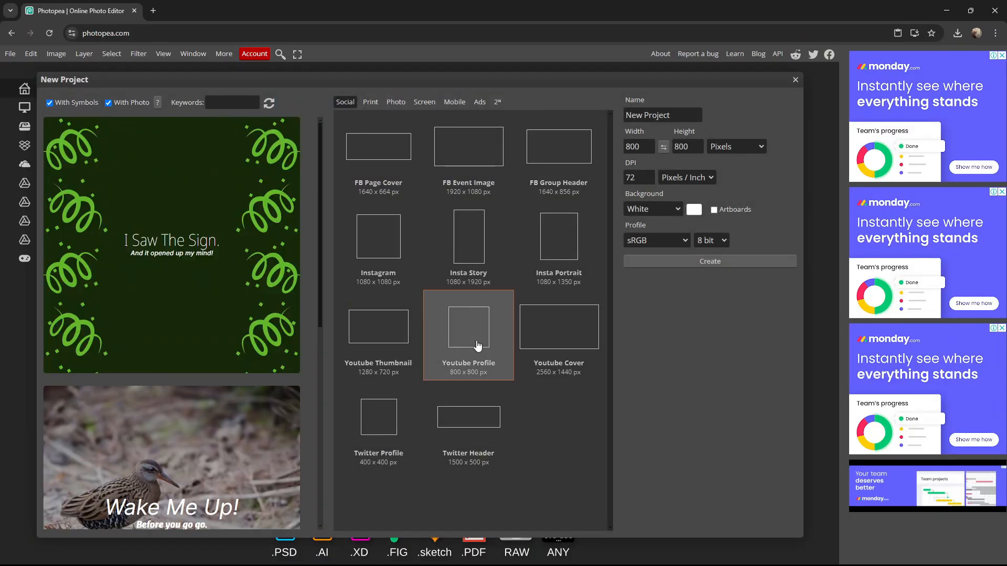
click(703, 262)
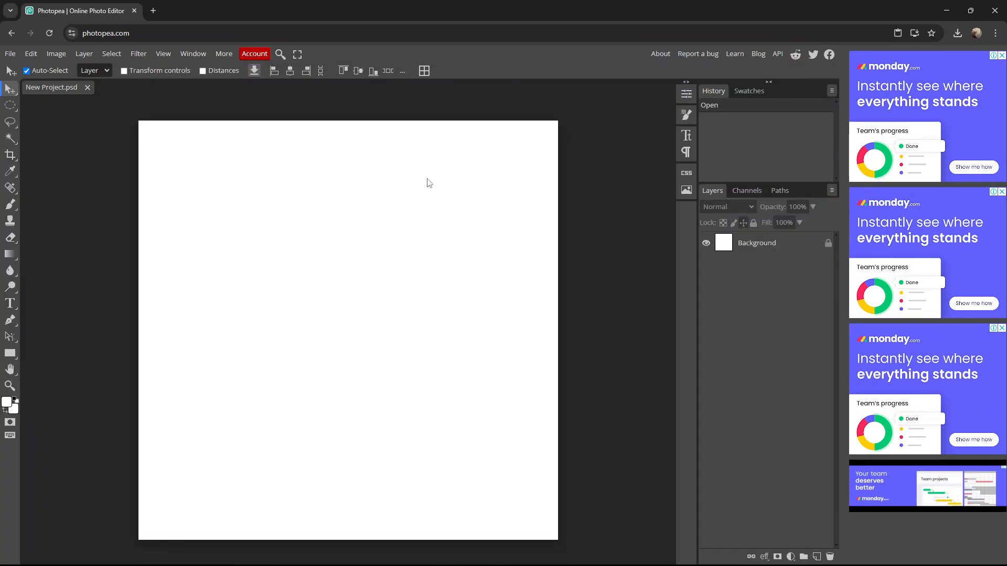
click(11, 55)
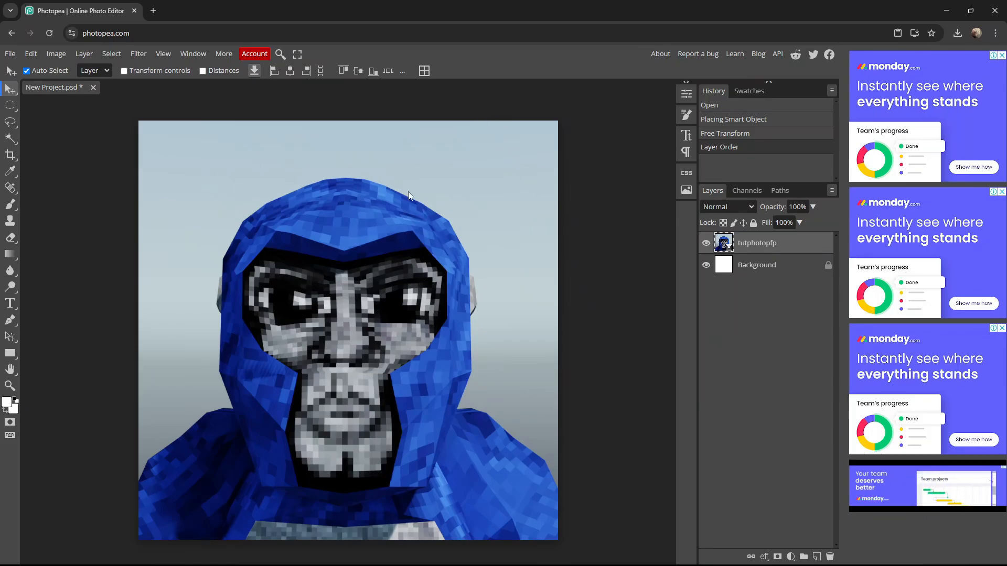
Select the light sky around the gorilla's head with the Magic Wand at tolerance 16 and clear it from the tutphotopfp layer.
click(6, 139)
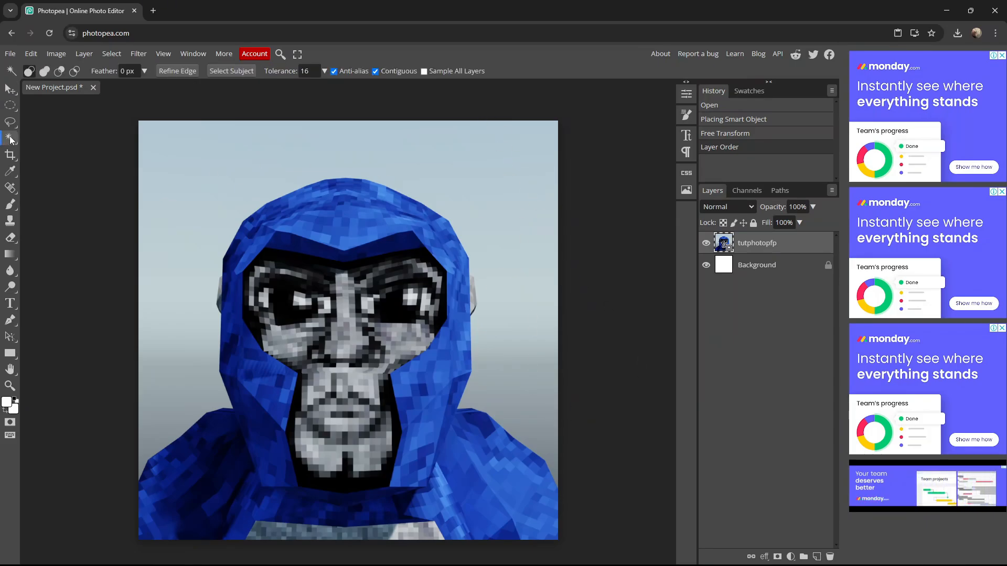
click(188, 159)
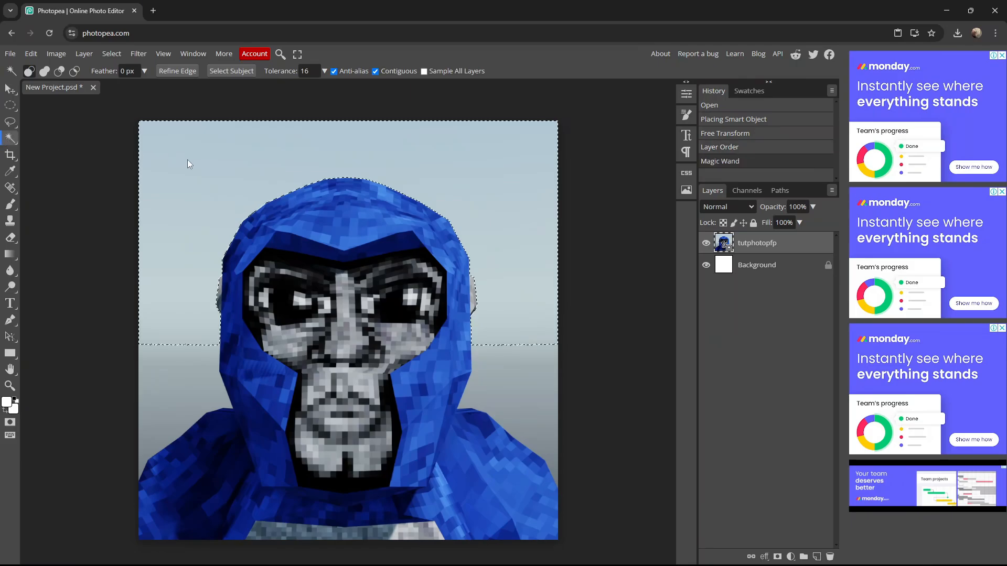
key(Delete)
click(423, 126)
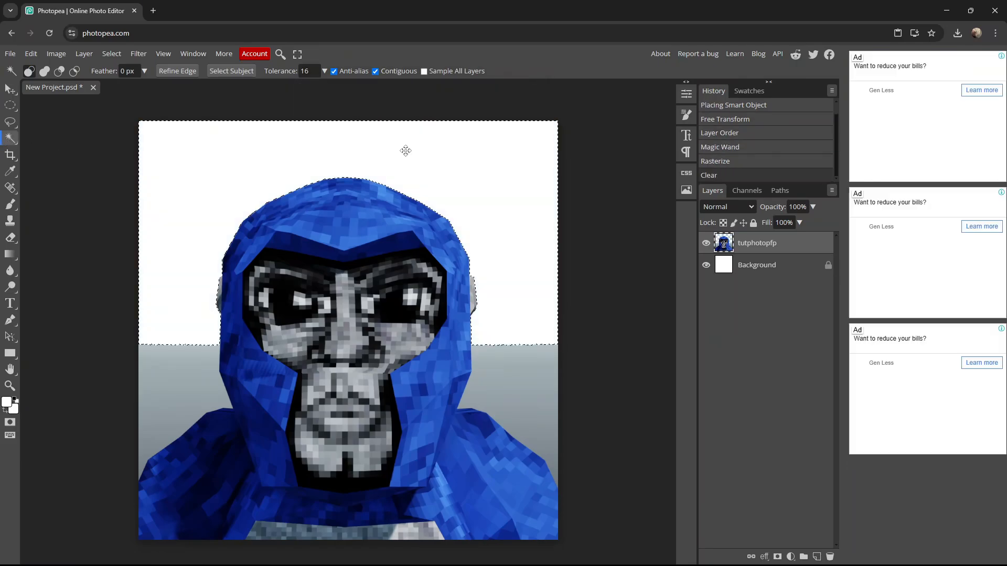
Clear the remaining grey backdrop on both sides above the gorilla's shoulders using Magic Wand selections.
click(522, 355)
key(Delete)
click(517, 414)
key(Delete)
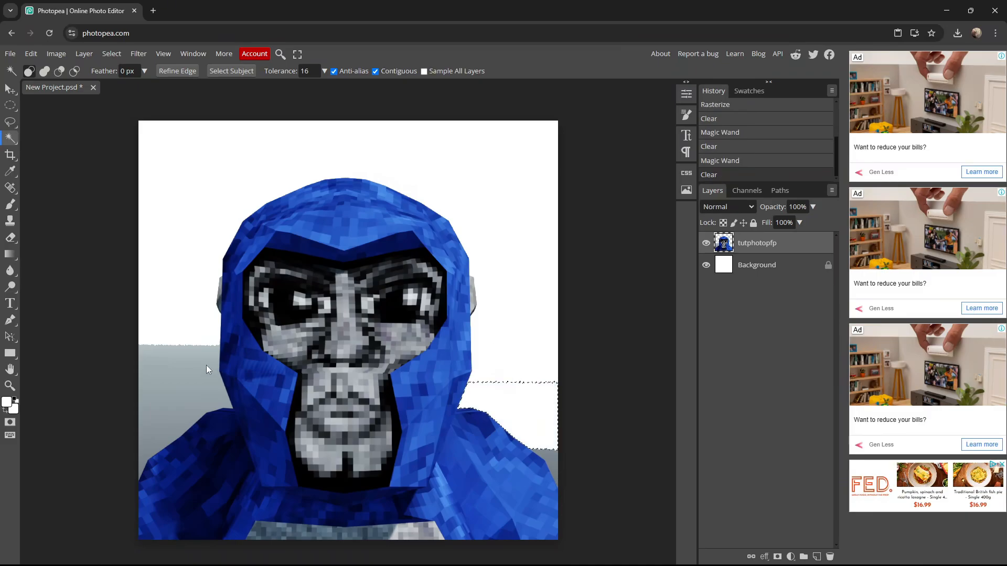
click(206, 365)
key(Delete)
click(188, 417)
key(Delete)
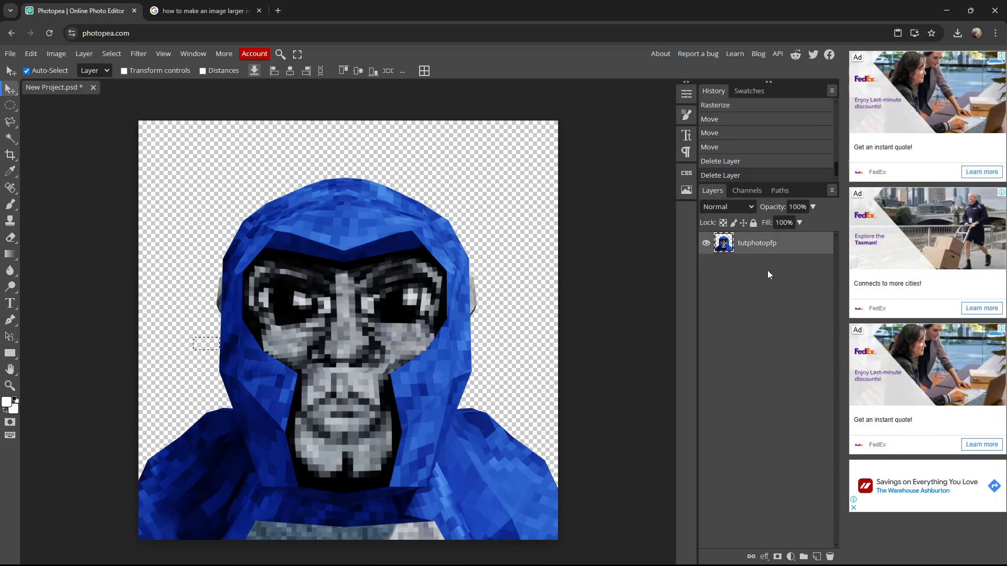
Export the background-free gorilla image as a PNG named "asda sd" at 800 px width and 100% quality.
click(10, 53)
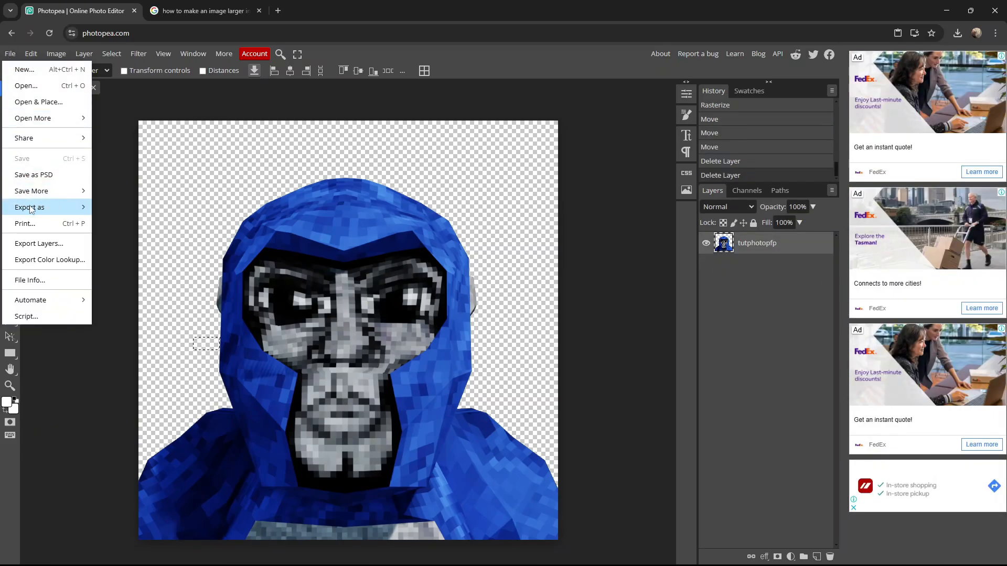
mouse_move(31, 208)
click(113, 206)
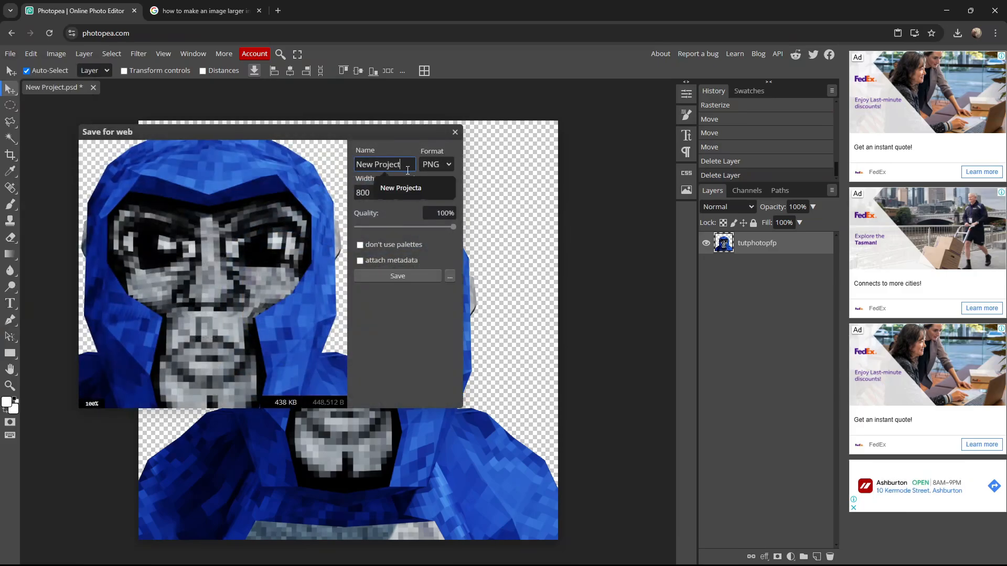
key(ctrl+a)
text(asda sd)
click(395, 276)
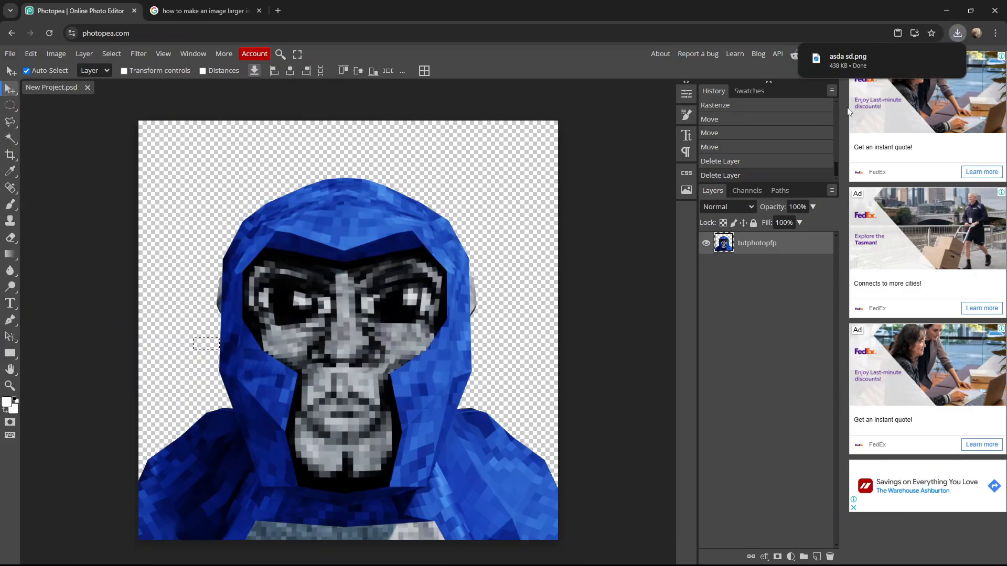
Create a second 800 x 800 px project with a white background and place the bluespiral image in it.
click(10, 53)
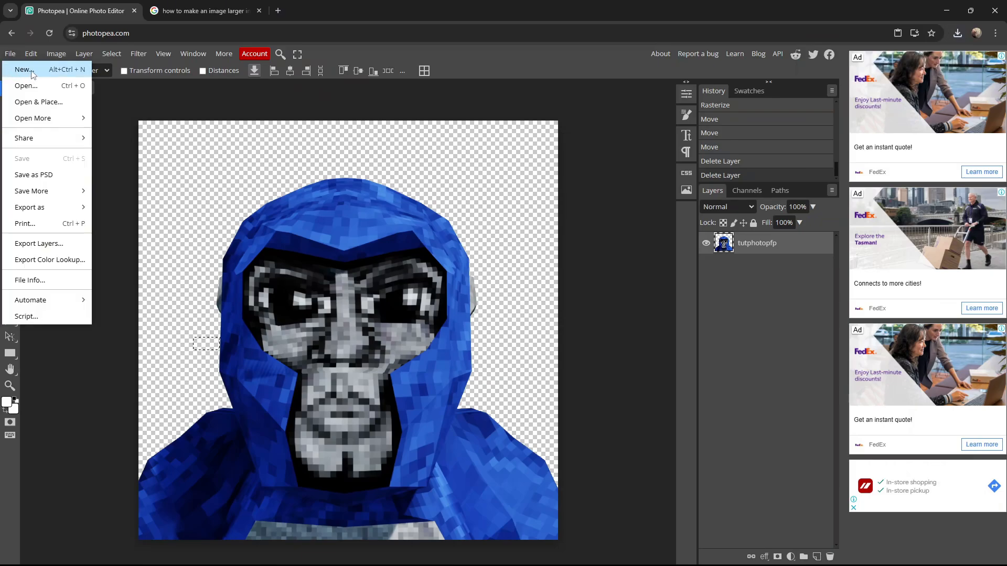
click(31, 73)
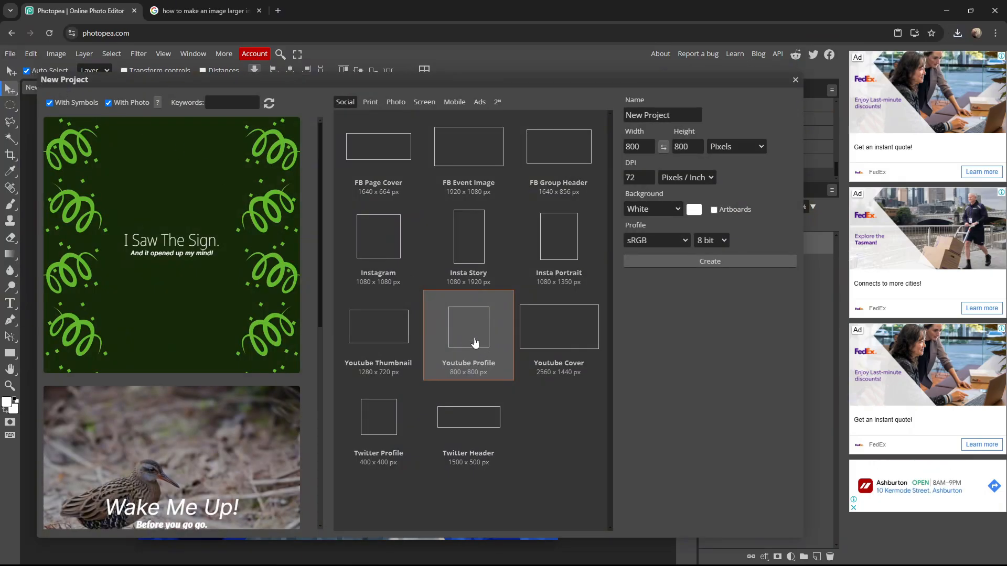
click(700, 263)
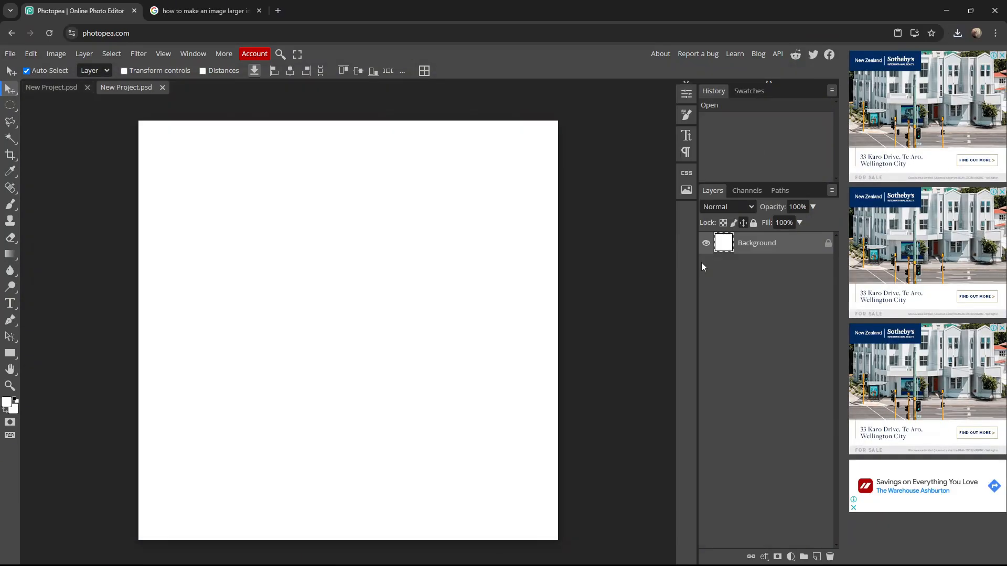
click(10, 54)
click(40, 99)
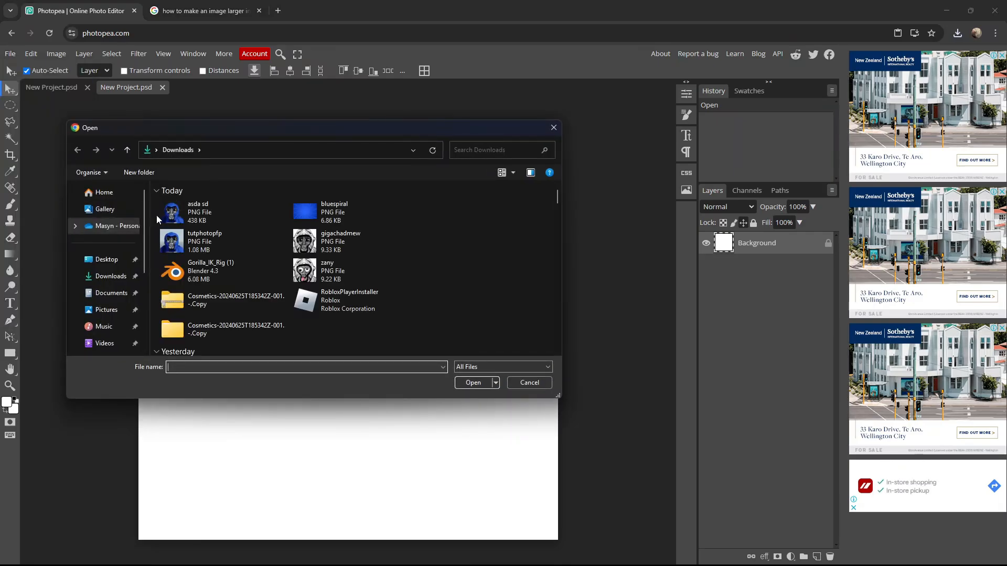
double_click(345, 213)
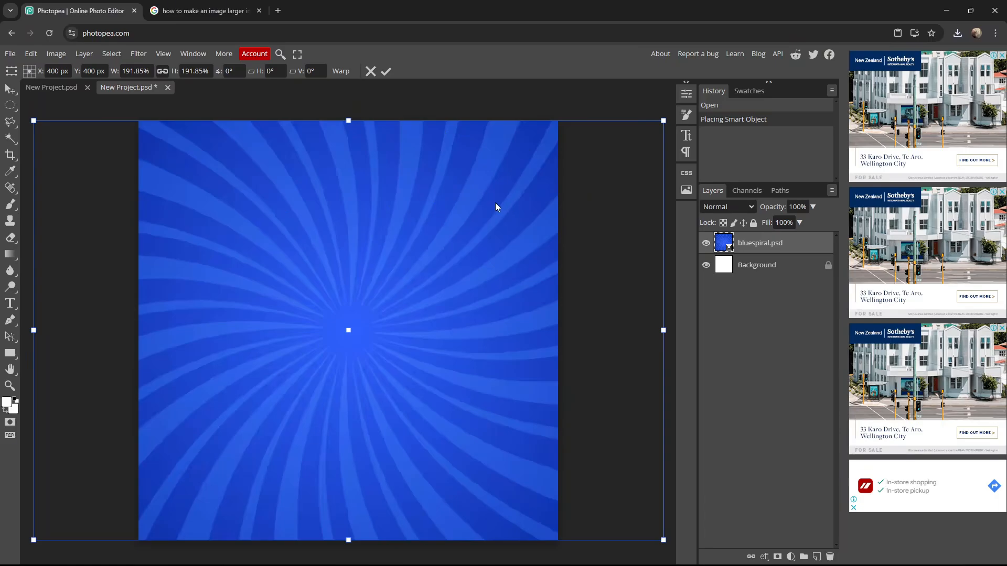
Place the asda sd cut-out above the bluespiral layer, aligned with the canvas, and commit its placement.
click(10, 54)
click(40, 102)
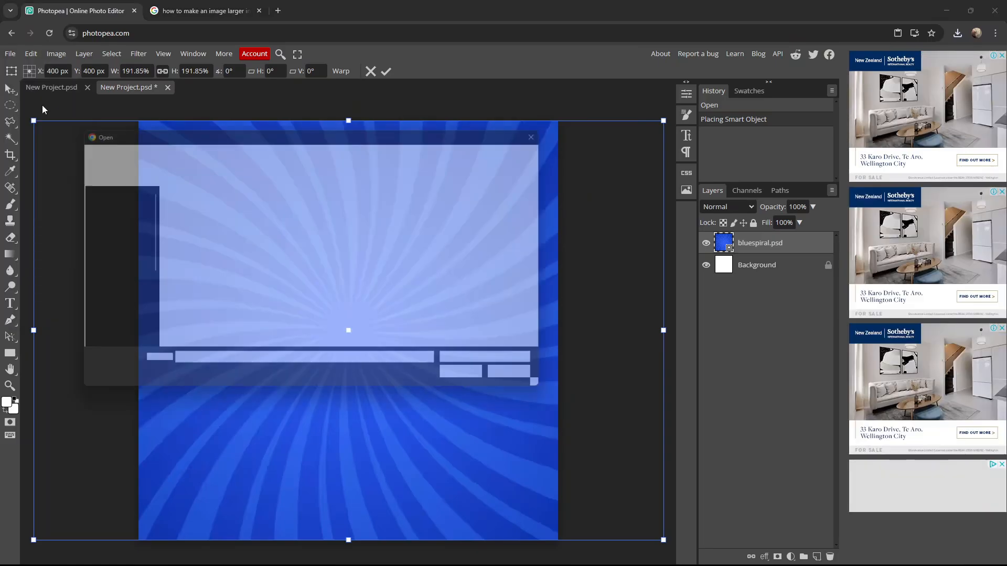
double_click(205, 206)
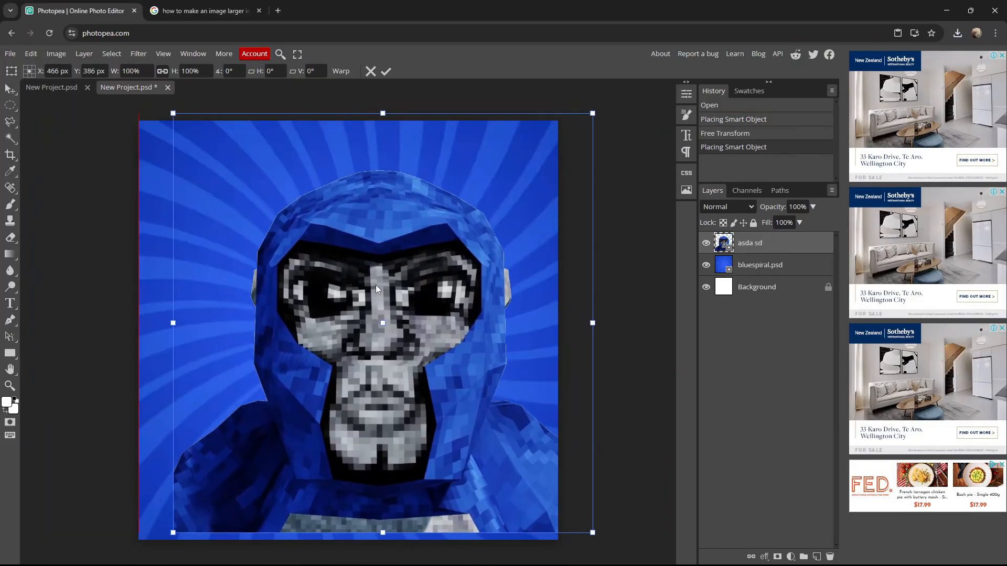
key(Return)
Apply a Gaussian Blur with a 7.4 px radius to the bluespiral layer behind the gorilla.
click(264, 148)
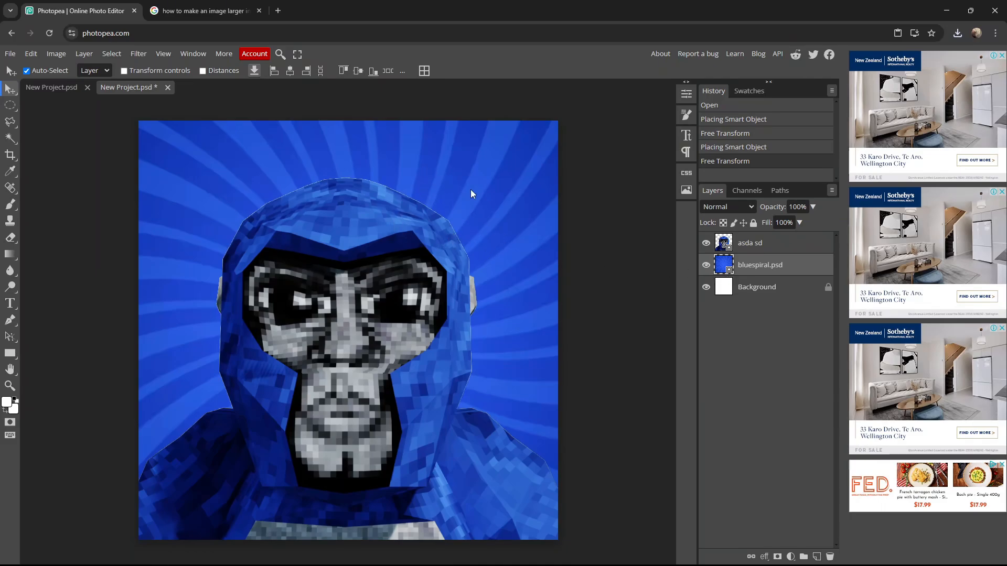
click(131, 56)
mouse_move(168, 186)
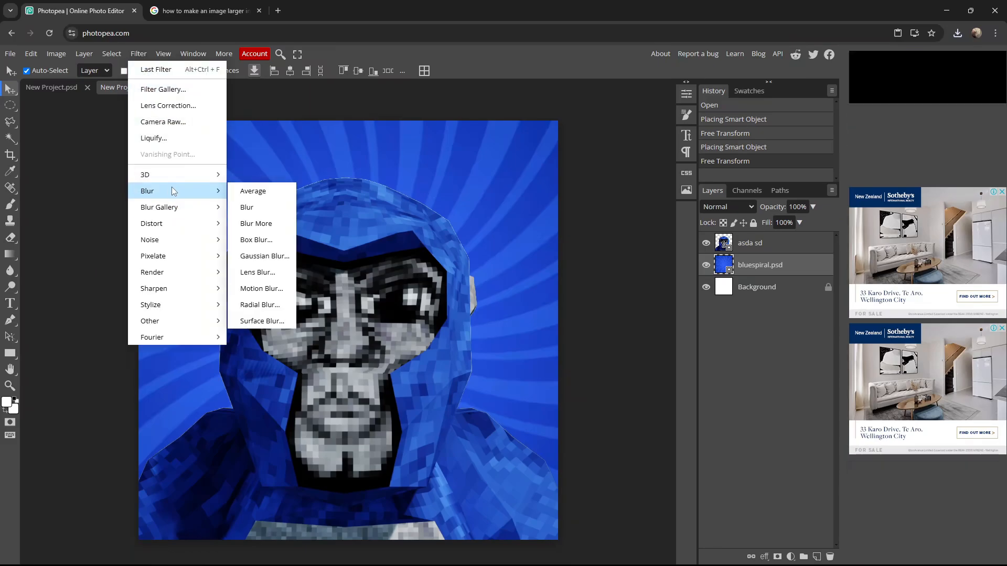
click(264, 256)
mouse_move(120, 170)
mouse_down()
mouse_move(154, 174)
mouse_move(126, 172)
mouse_up()
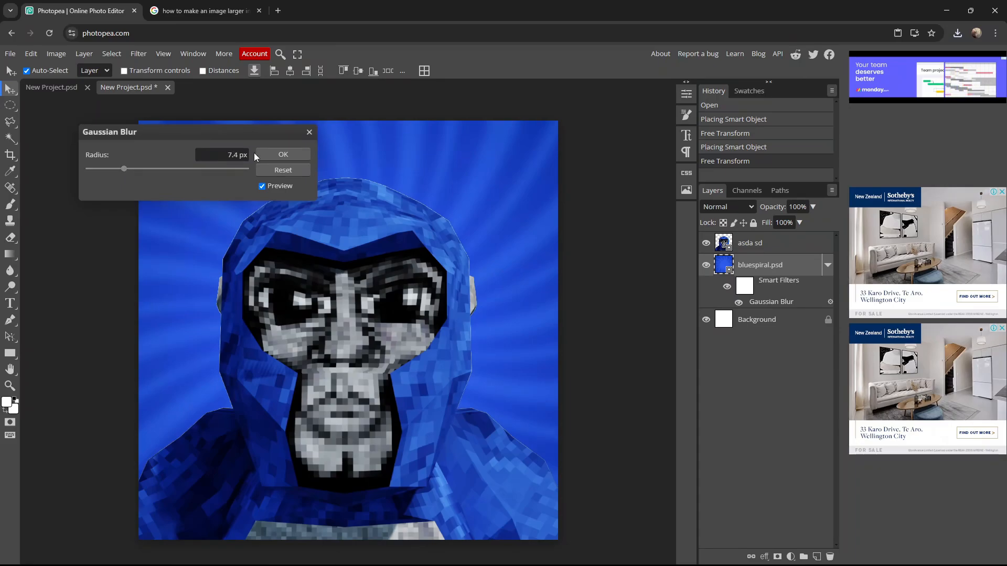
click(275, 155)
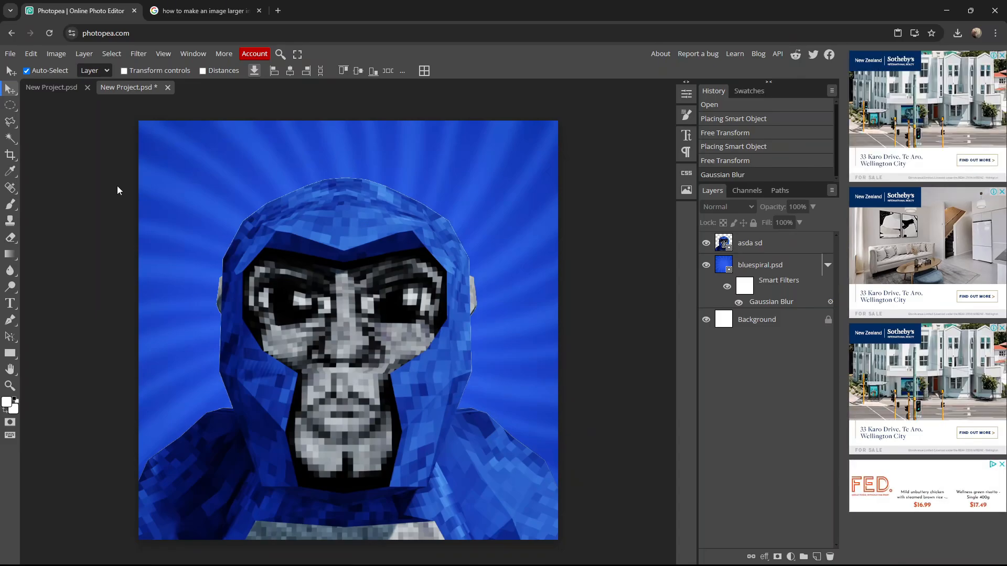
Export the finished profile picture with the blurred spiral background as a PNG named Tut12.
click(10, 54)
mouse_move(47, 207)
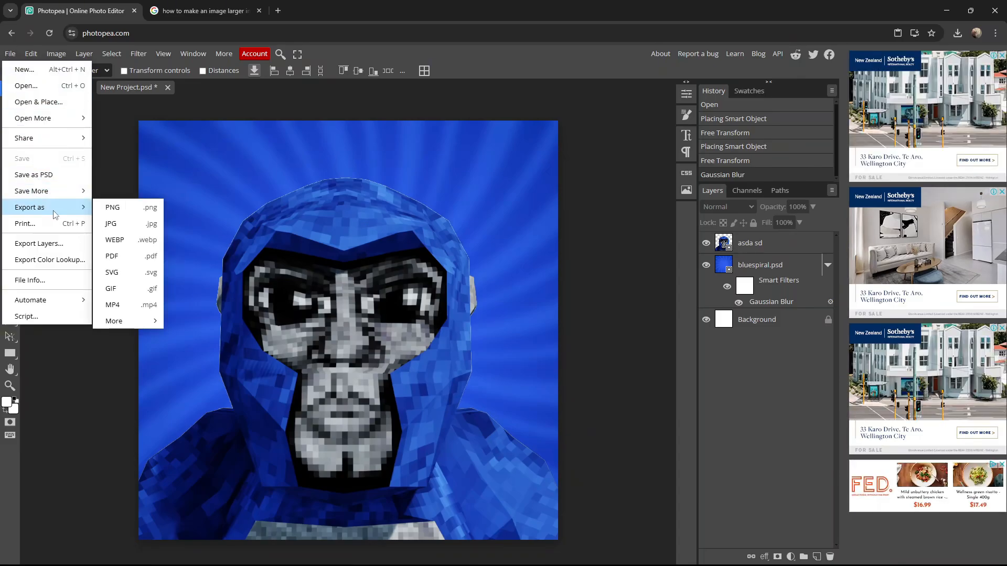
click(116, 207)
drag(403, 164, 355, 177)
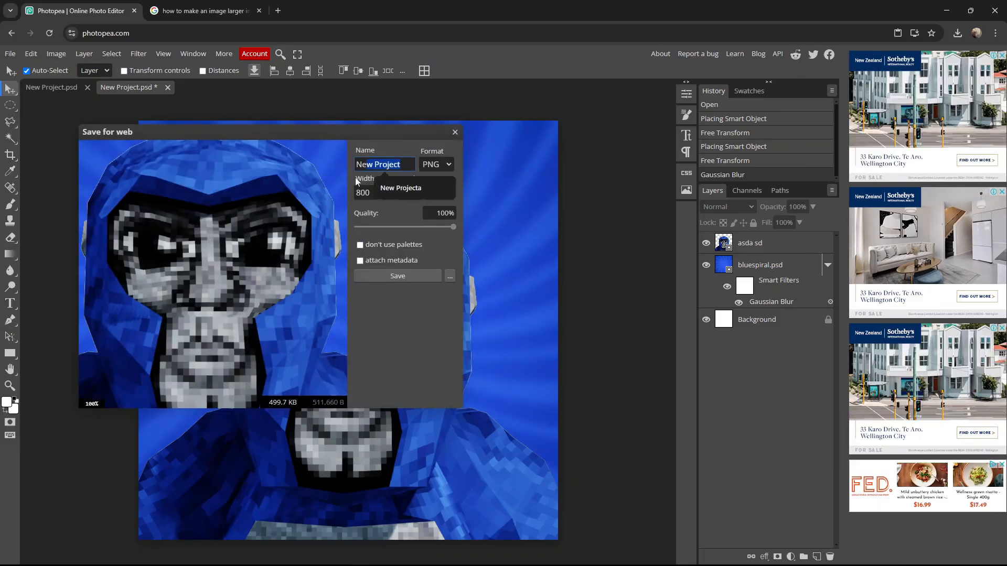
text(tut12)
click(405, 276)
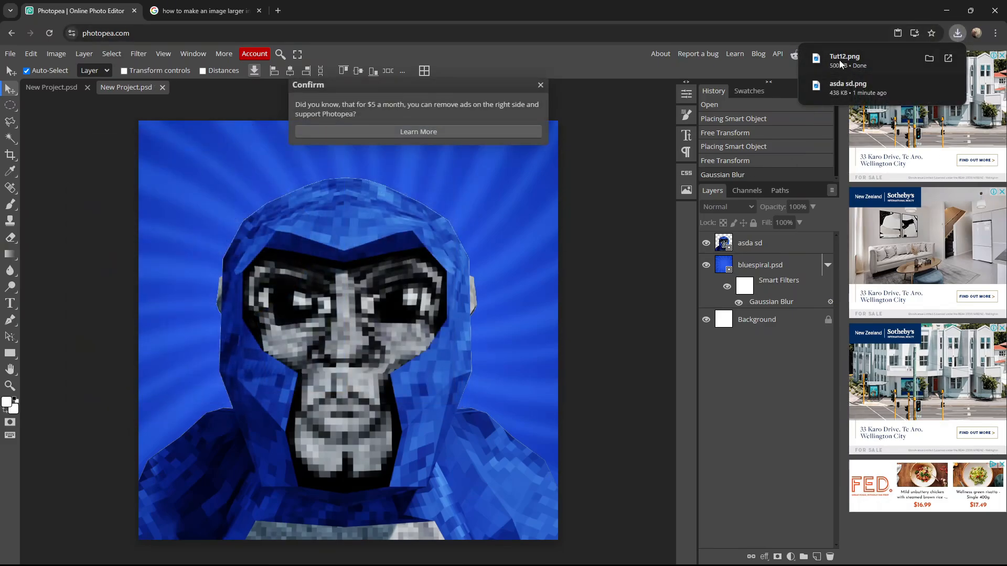